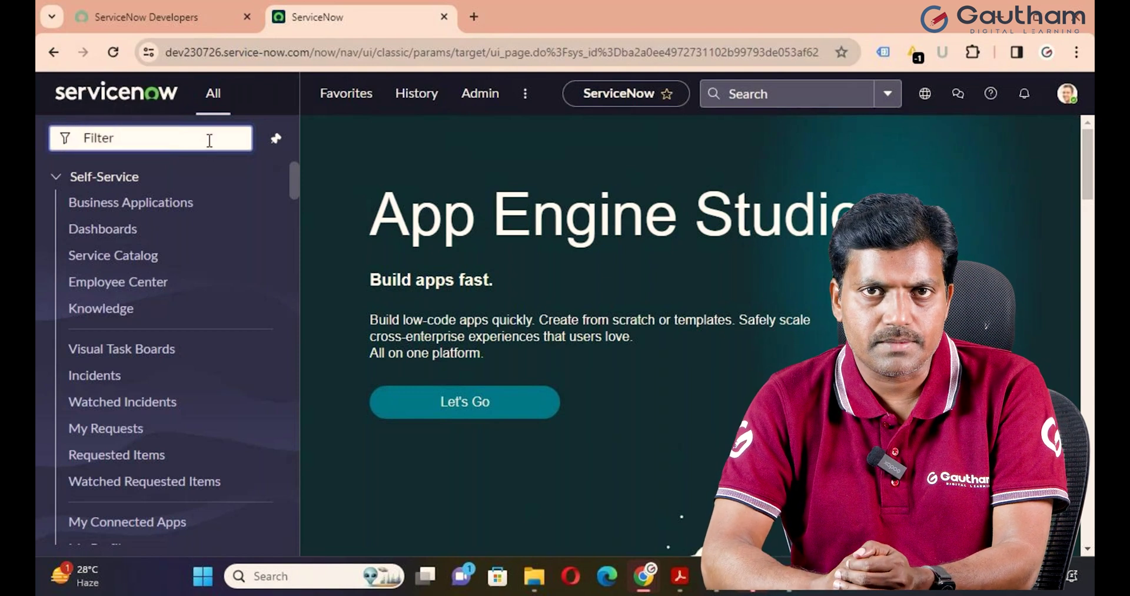
Filter the All menu for 'basic', open Basic Configuration UI16, and choose GMT as system timezone.
{"action": "type", "text": "bas"}
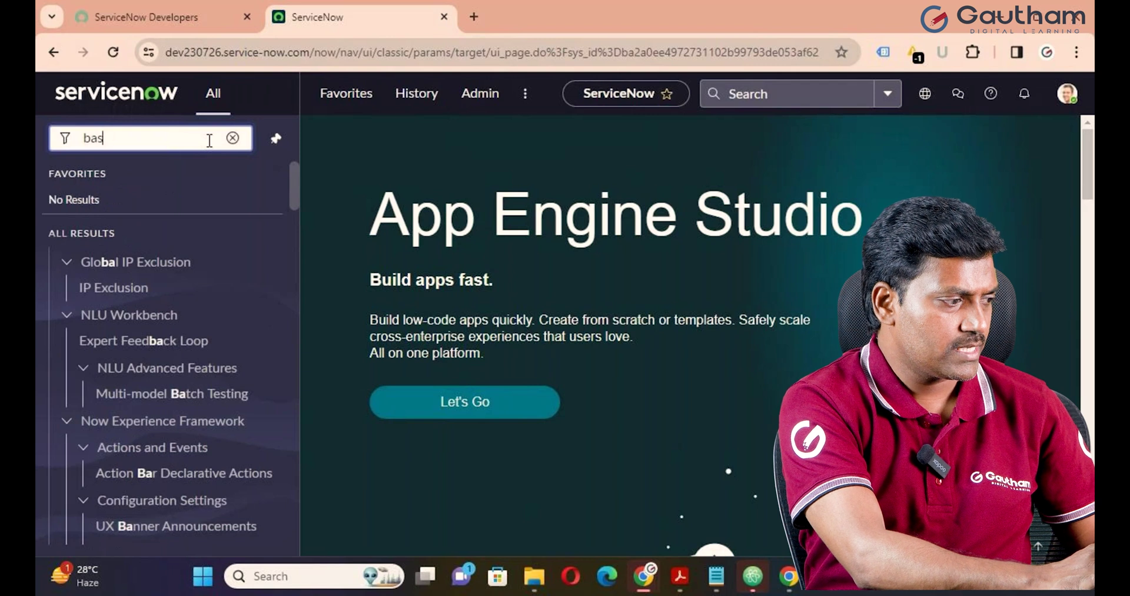
{"action": "type", "text": "ic"}
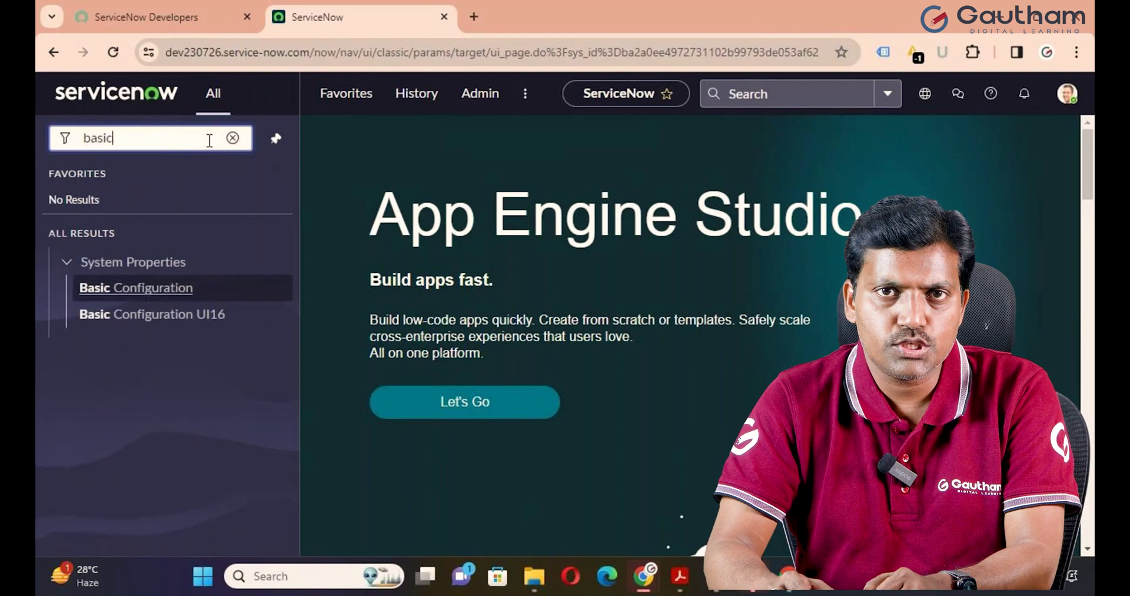
{"action": "left_click", "coordinate": [178, 315]}
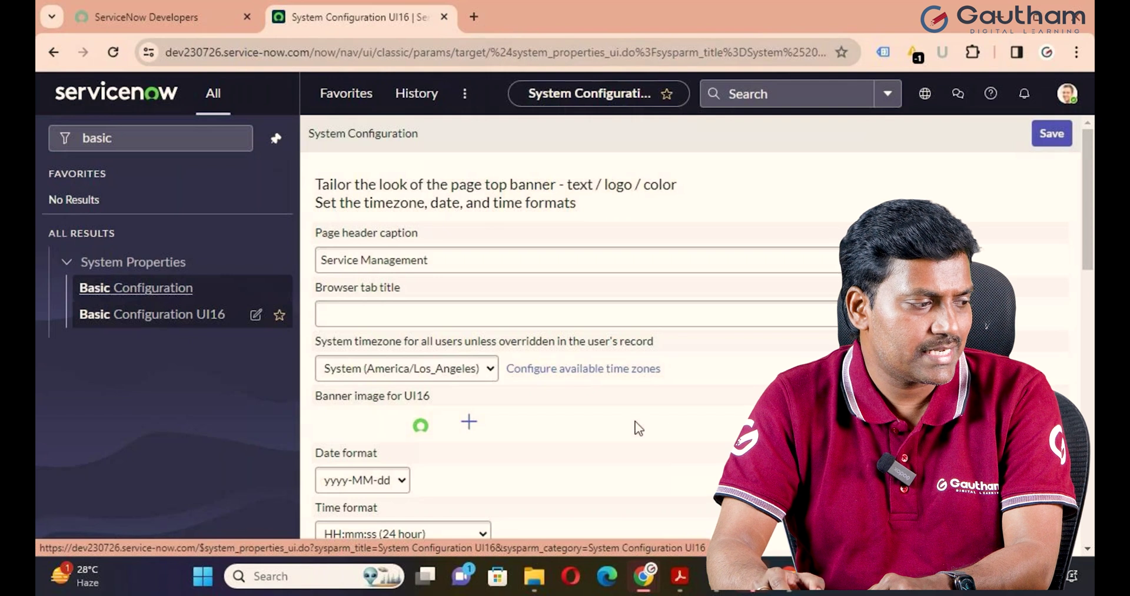
{"action": "scroll", "coordinate": [591, 380], "scroll_direction": "down", "scroll_amount": 2}
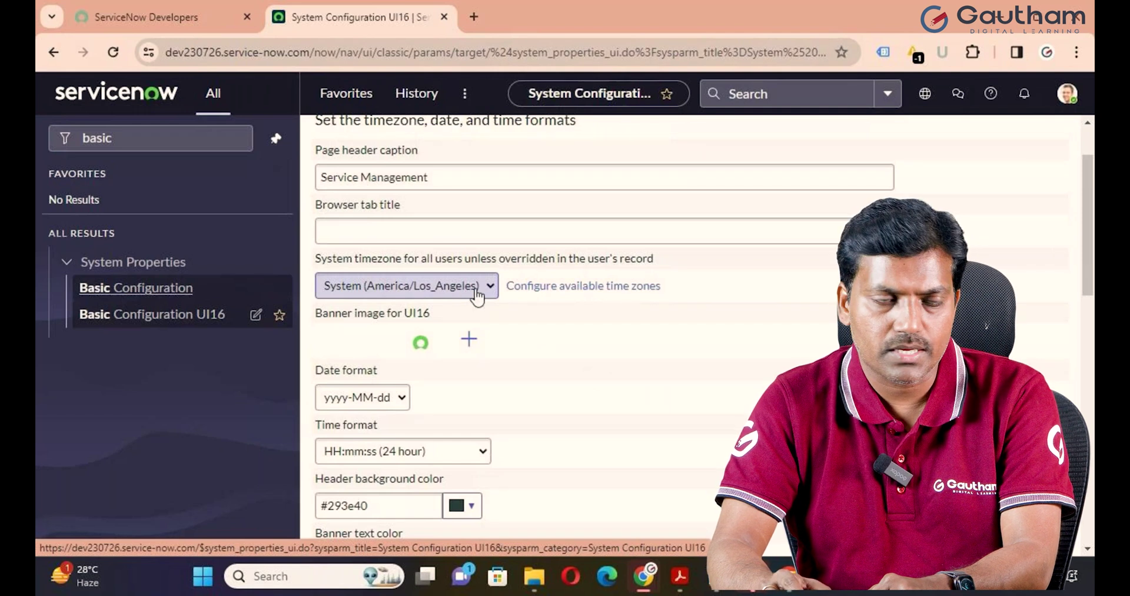
{"action": "left_click", "coordinate": [489, 288]}
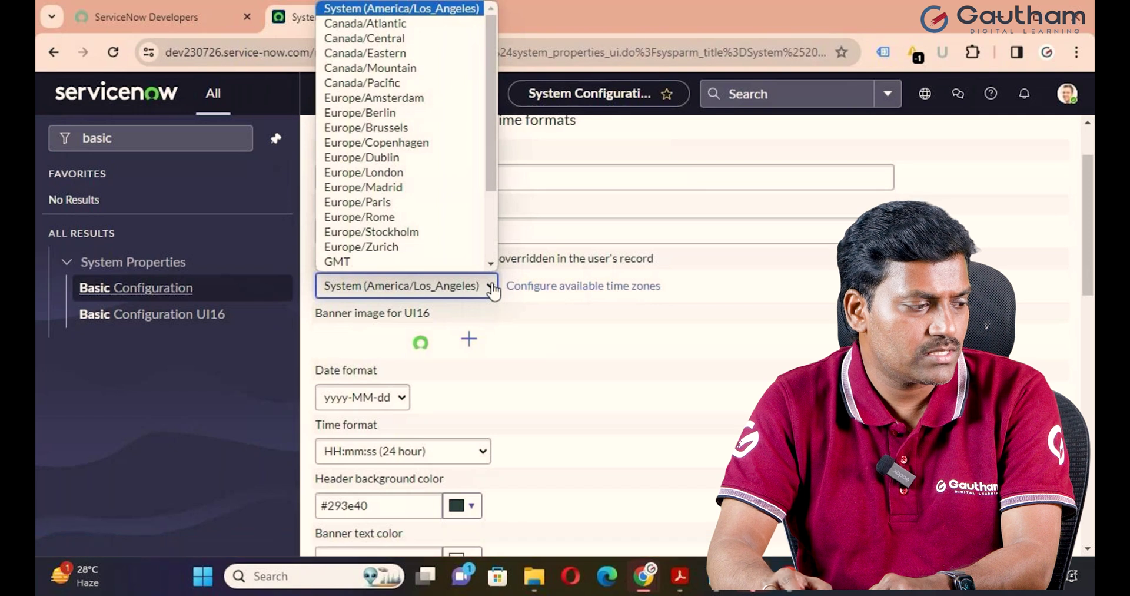
{"action": "scroll", "coordinate": [353, 250], "scroll_direction": "down", "scroll_amount": 1}
{"action": "left_click", "coordinate": [352, 249]}
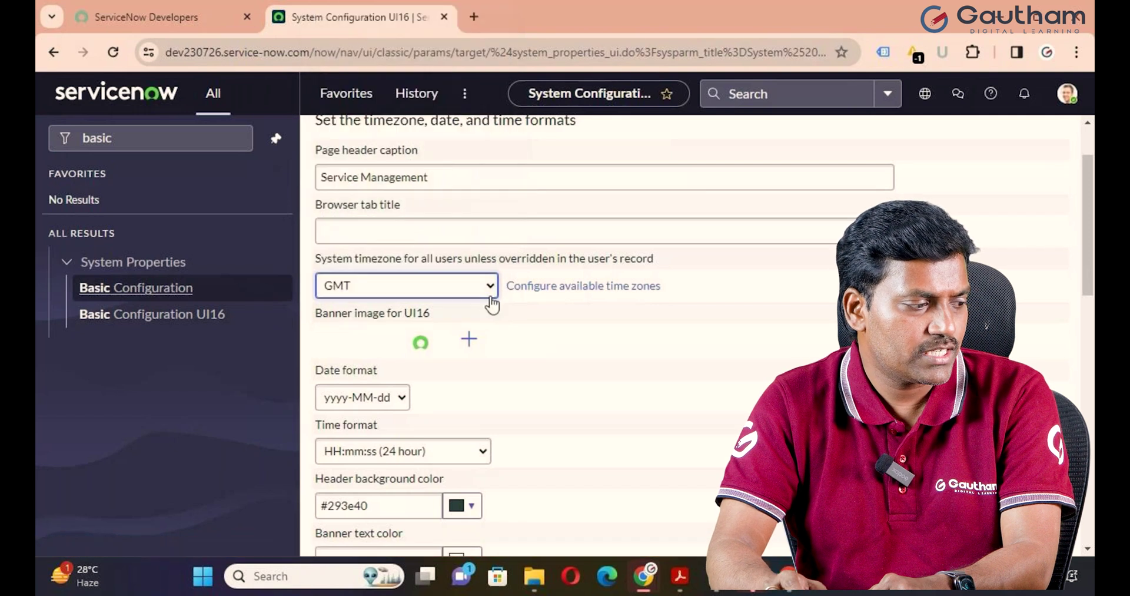
{"action": "scroll", "coordinate": [624, 350], "scroll_direction": "down", "scroll_amount": 2}
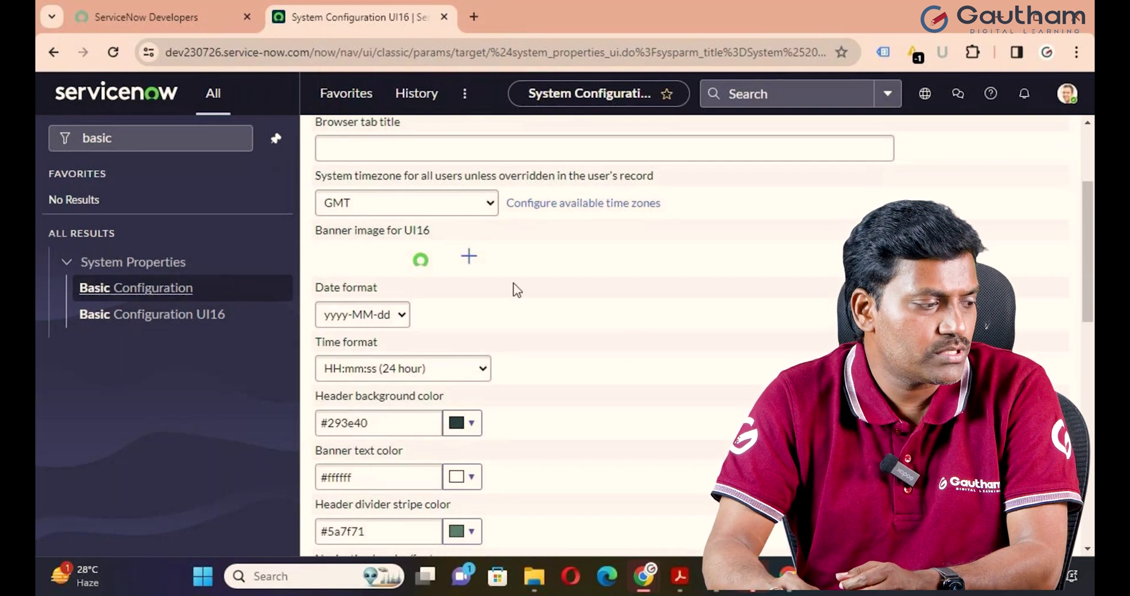
Add the 'KFC Image' file from the Desktop as the Banner image for UI16.
{"action": "left_click", "coordinate": [470, 259]}
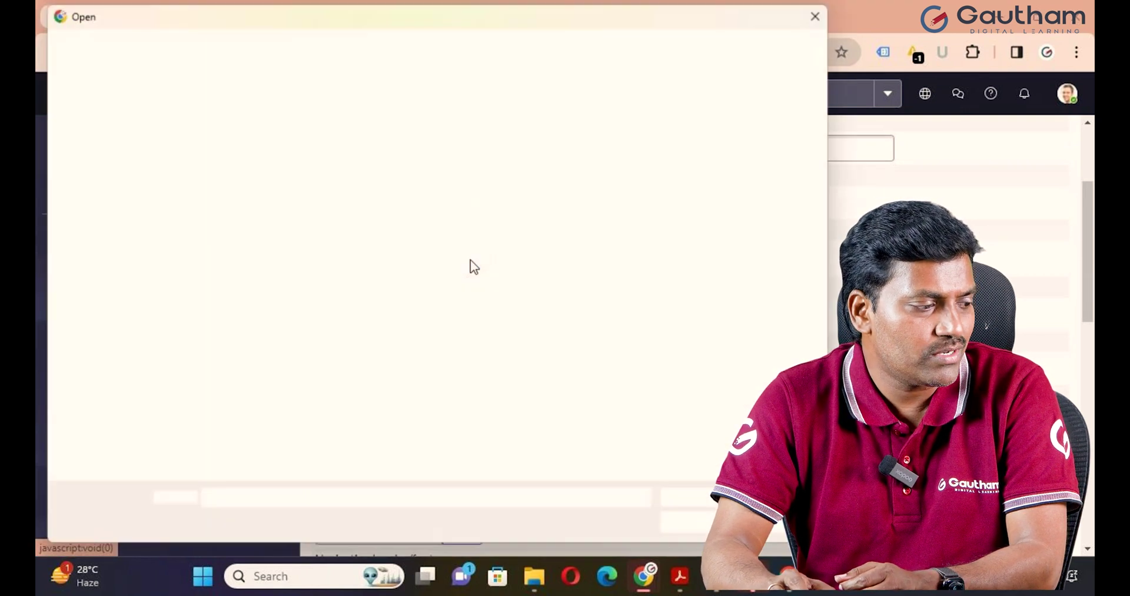
{"action": "left_click", "coordinate": [318, 134]}
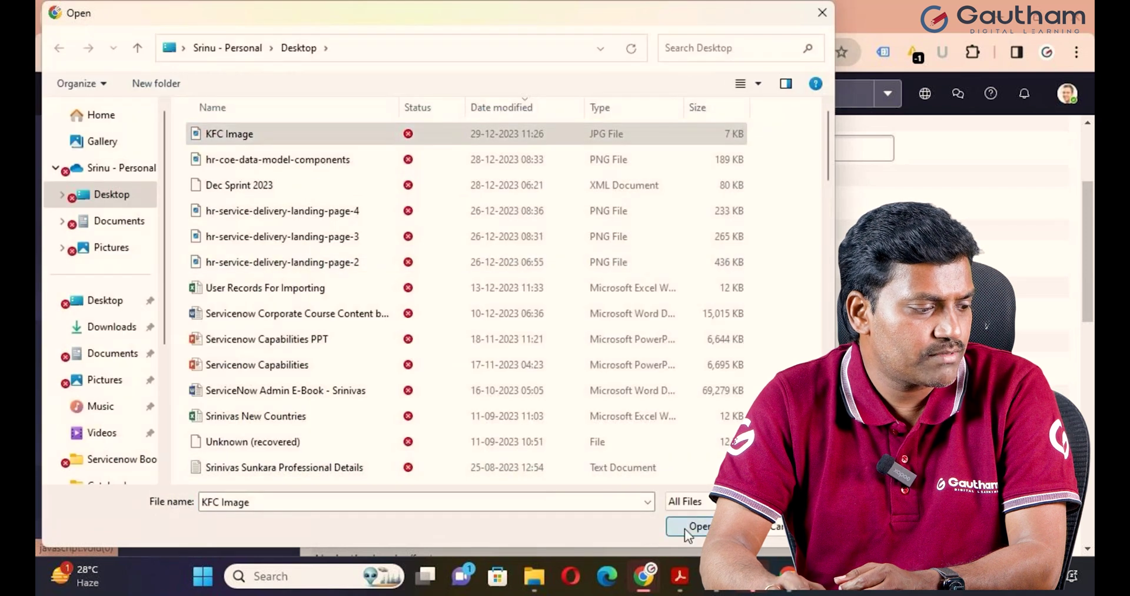
{"action": "left_click", "coordinate": [686, 529]}
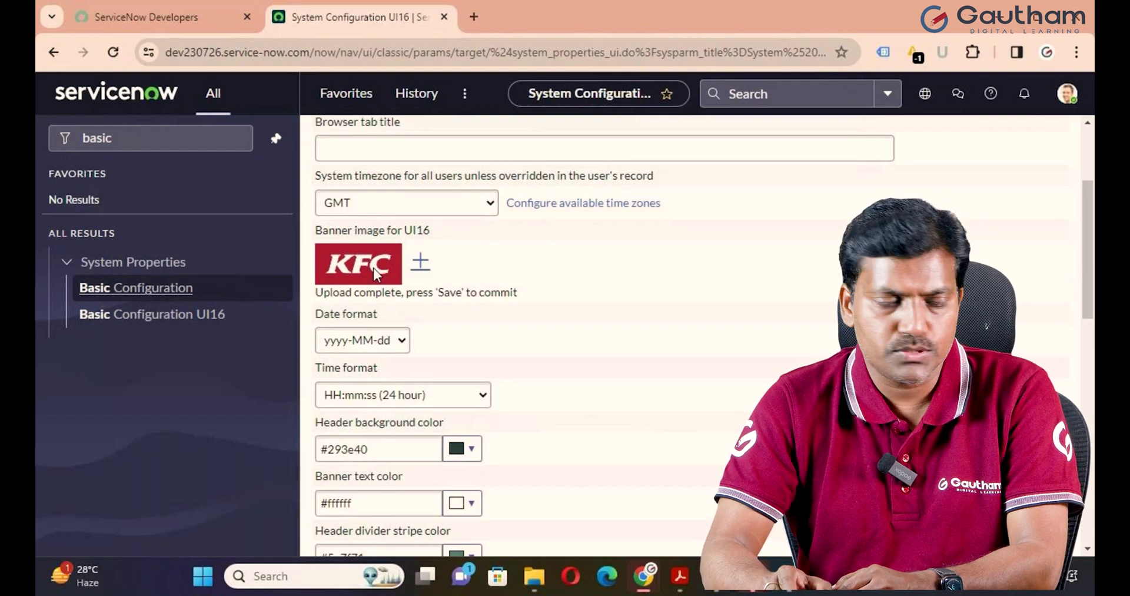
Choose MM-dd-yyyy in the Date format dropdown and HH.mm.ss (24 hour) for Time format.
{"action": "scroll", "coordinate": [388, 277], "scroll_direction": "down", "scroll_amount": 2}
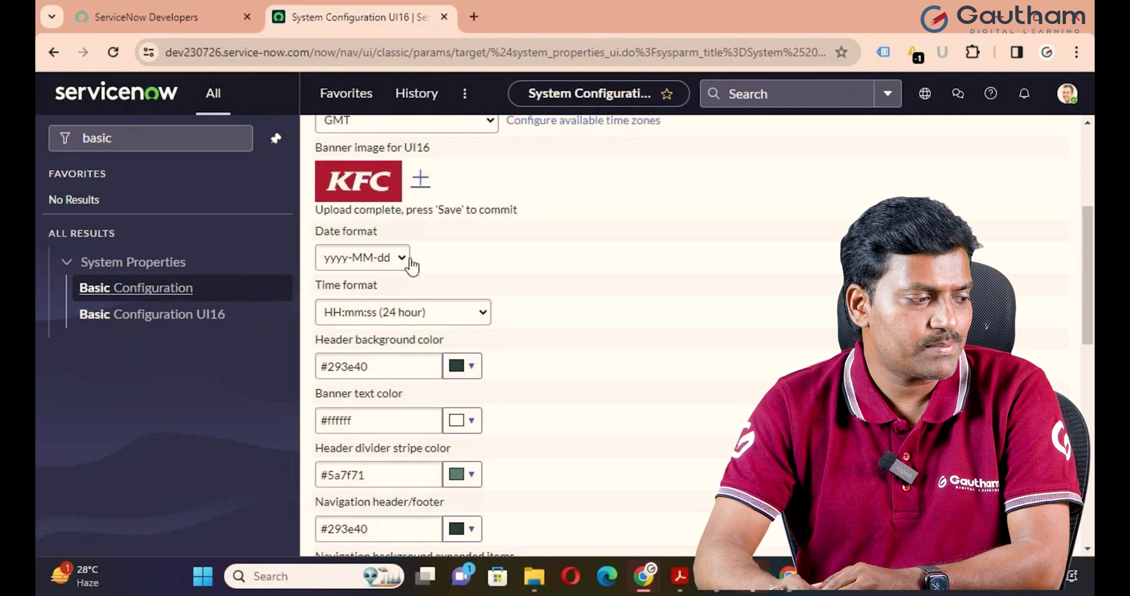
{"action": "left_click", "coordinate": [399, 259]}
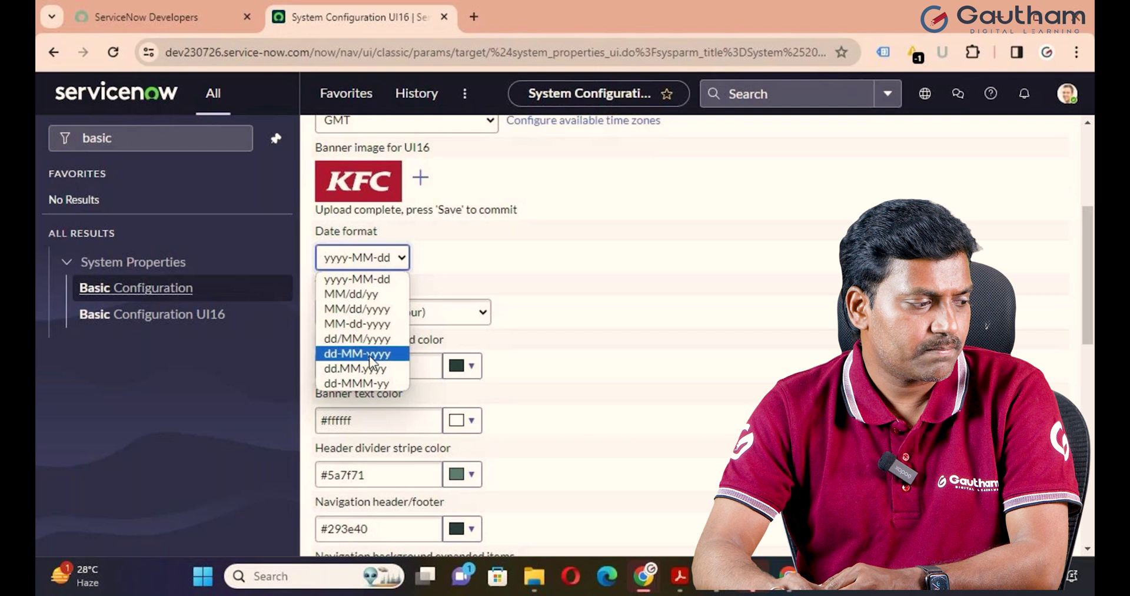
{"action": "left_click", "coordinate": [361, 324]}
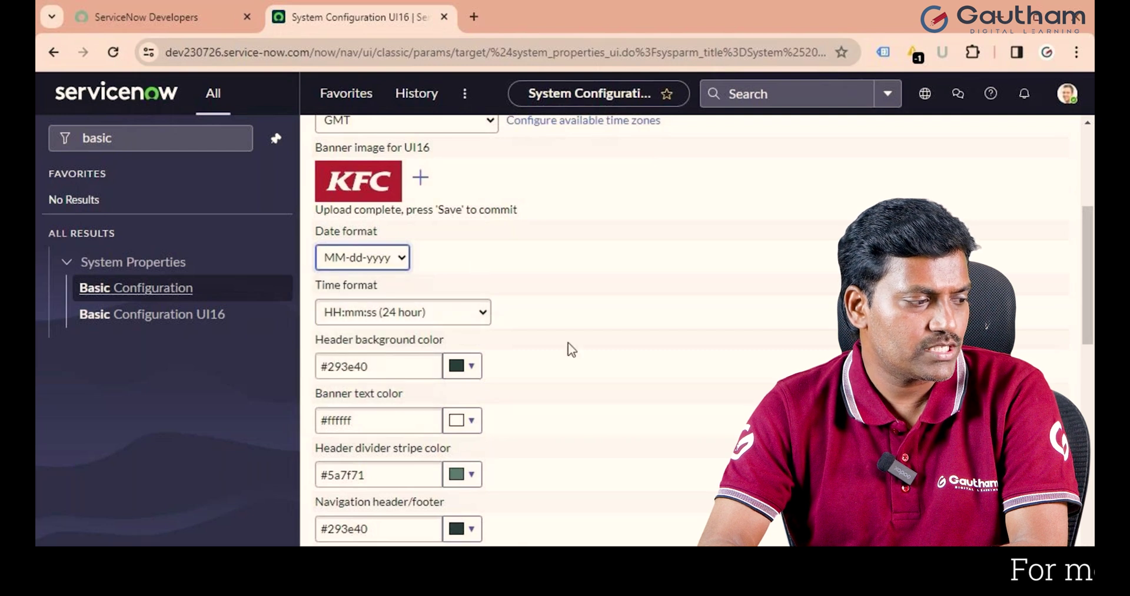
{"action": "left_click", "coordinate": [483, 315]}
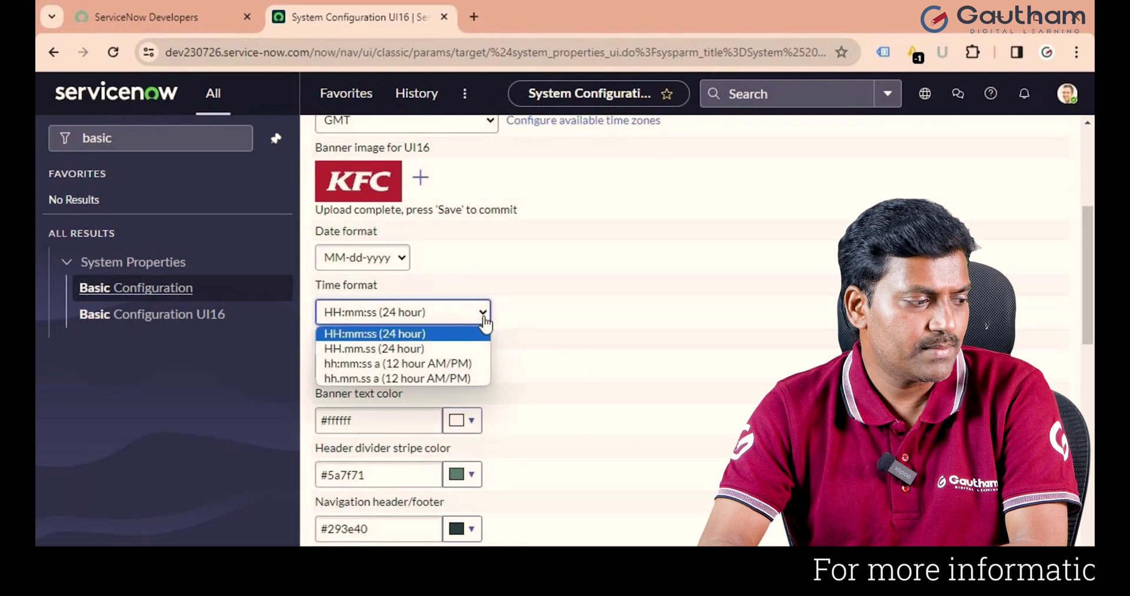
{"action": "left_click", "coordinate": [401, 349]}
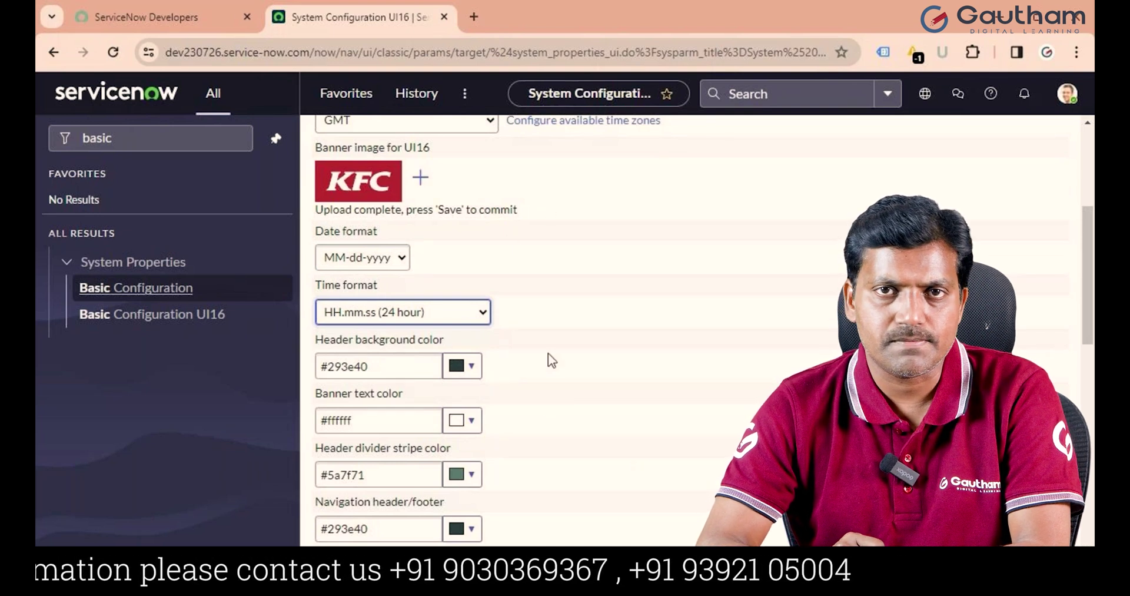
{"action": "scroll", "coordinate": [551, 362], "scroll_direction": "down", "scroll_amount": 5}
{"action": "scroll", "coordinate": [552, 383], "scroll_direction": "up", "scroll_amount": 9}
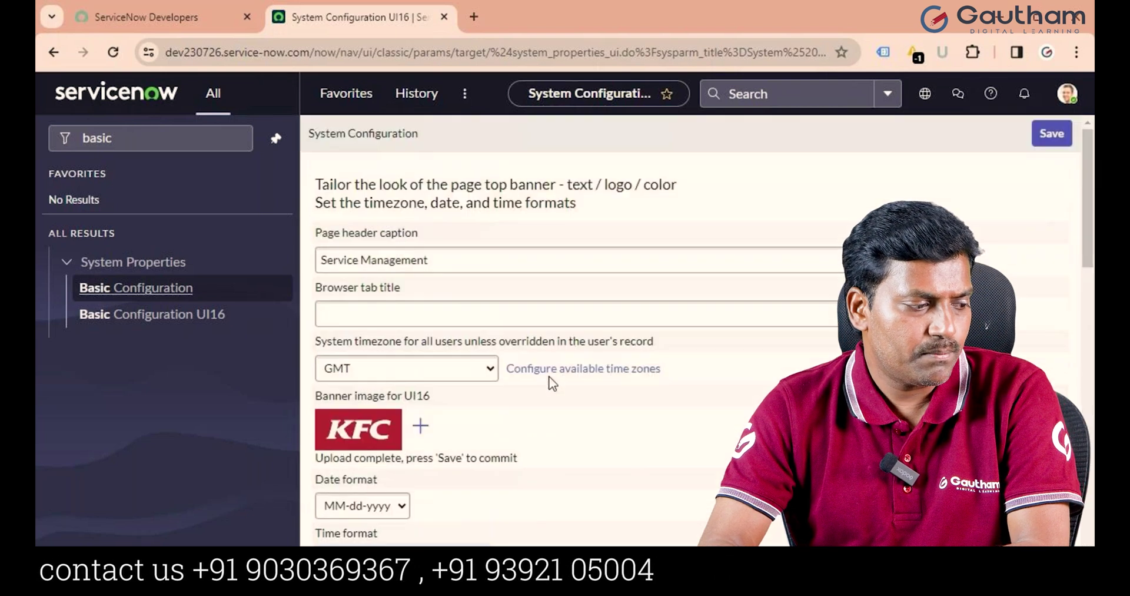
{"action": "scroll", "coordinate": [594, 453], "scroll_direction": "down", "scroll_amount": 3}
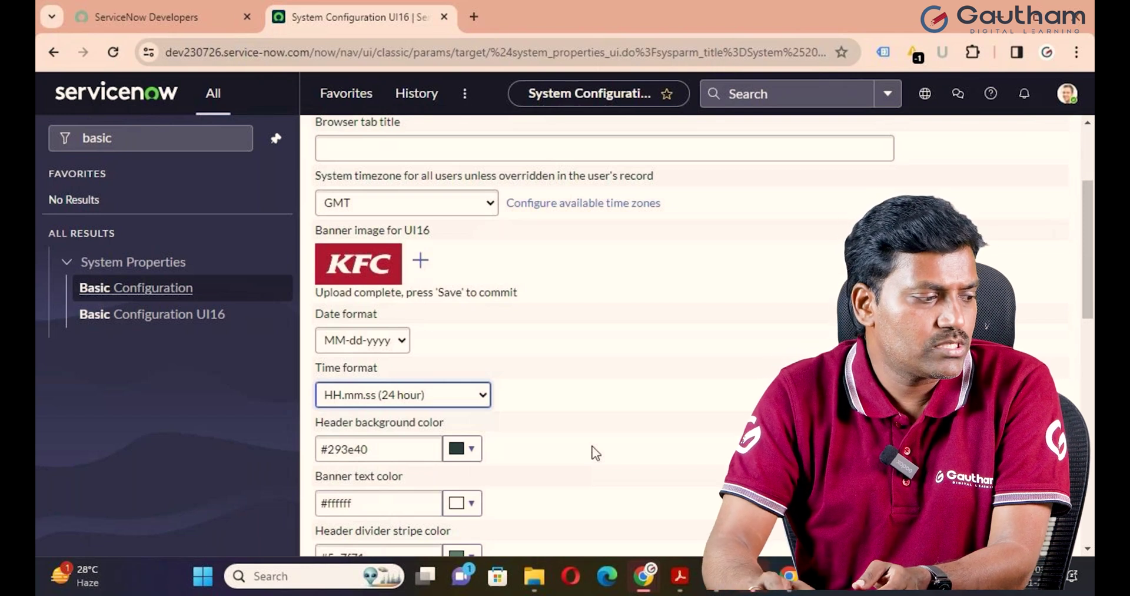
{"action": "scroll", "coordinate": [596, 452], "scroll_direction": "down", "scroll_amount": 1}
{"action": "scroll", "coordinate": [592, 446], "scroll_direction": "down", "scroll_amount": 3}
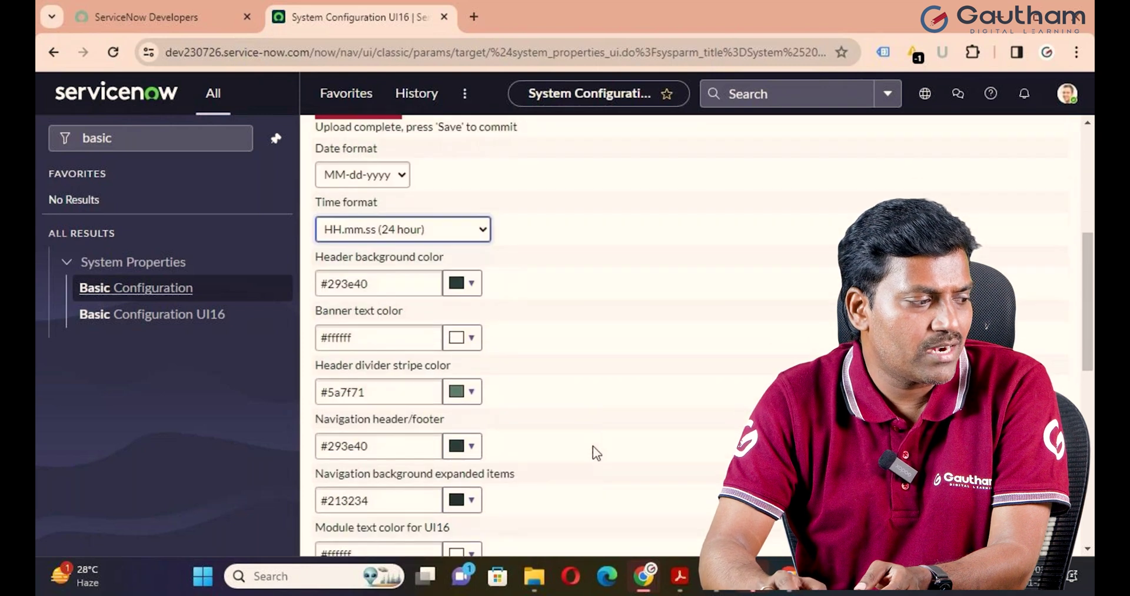
{"action": "scroll", "coordinate": [373, 323], "scroll_direction": "down", "scroll_amount": 2}
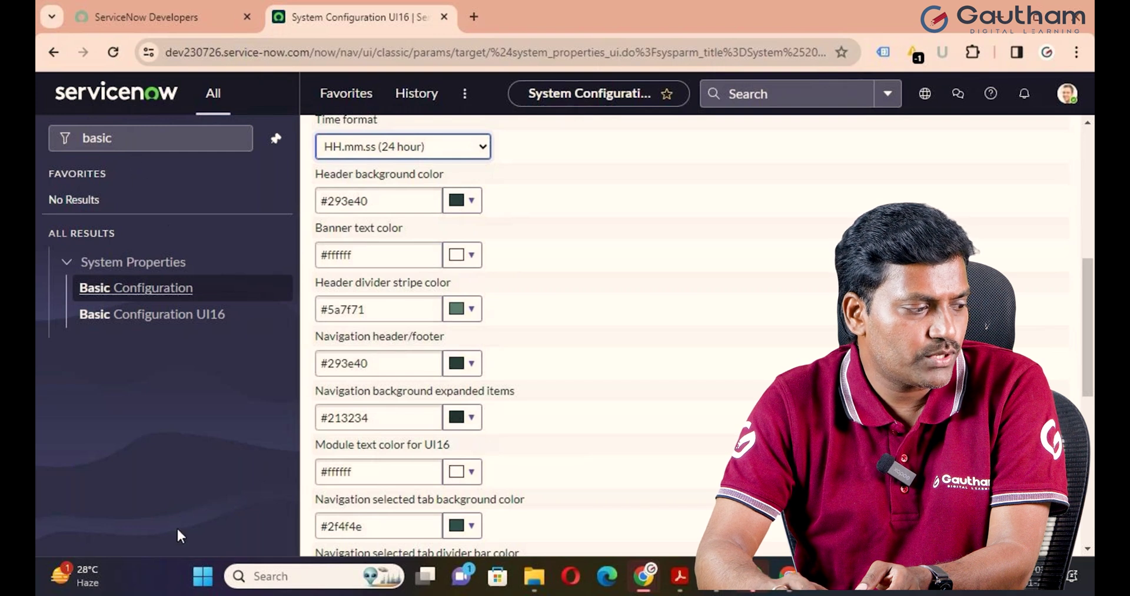
{"action": "scroll", "coordinate": [617, 402], "scroll_direction": "down", "scroll_amount": 1}
{"action": "scroll", "coordinate": [617, 401], "scroll_direction": "down", "scroll_amount": 2}
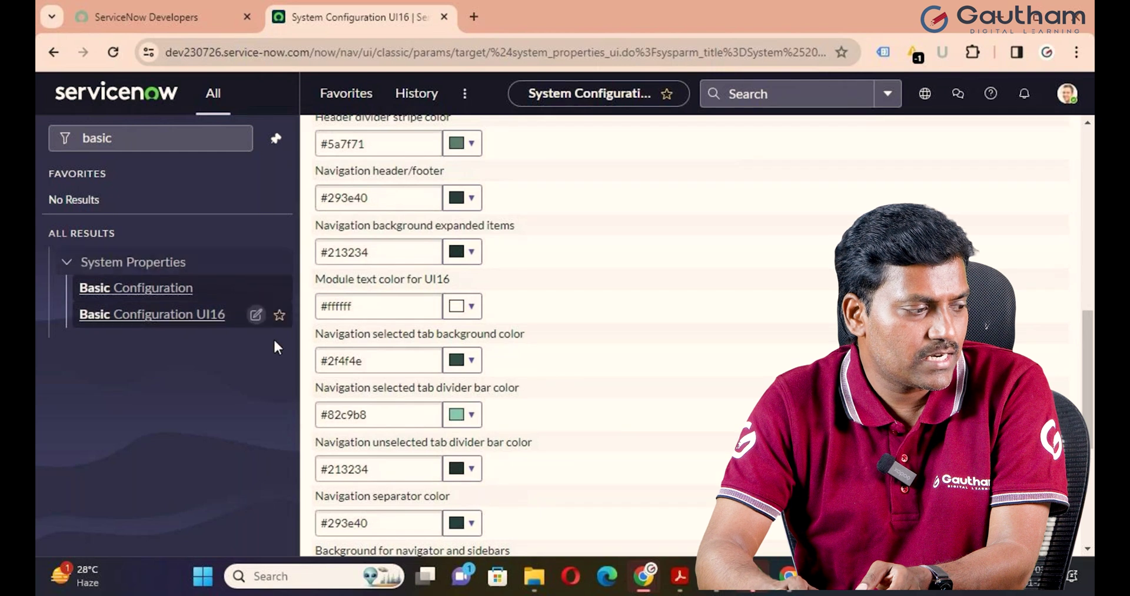
{"action": "scroll", "coordinate": [468, 407], "scroll_direction": "down", "scroll_amount": 5}
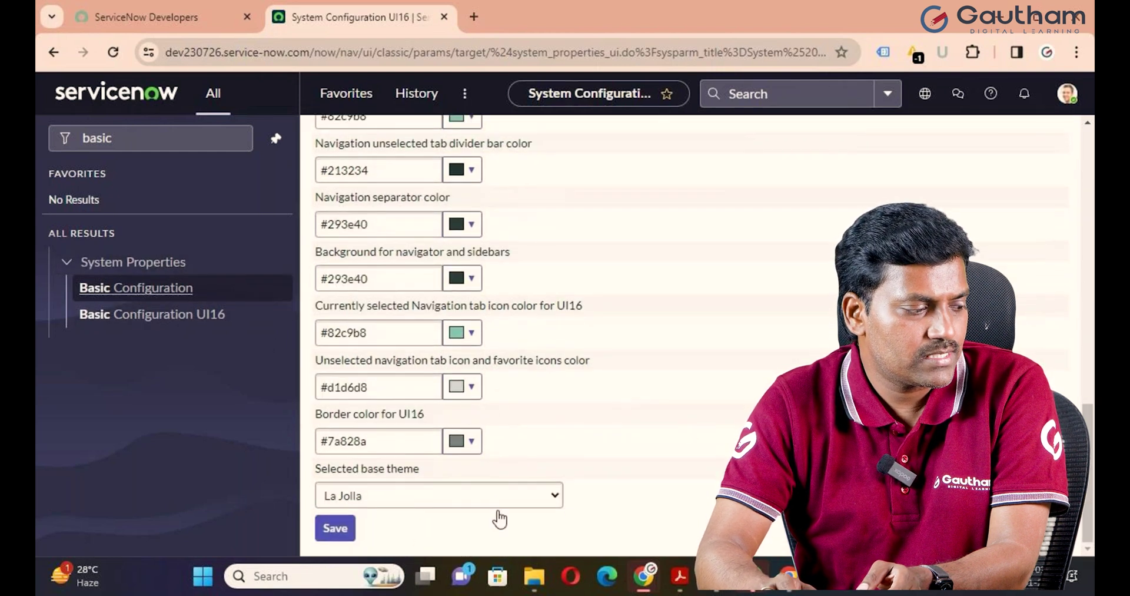
Save the UI16 configuration, return to the home page, and dismiss the Enable Analytics prompt.
{"action": "left_click", "coordinate": [335, 528]}
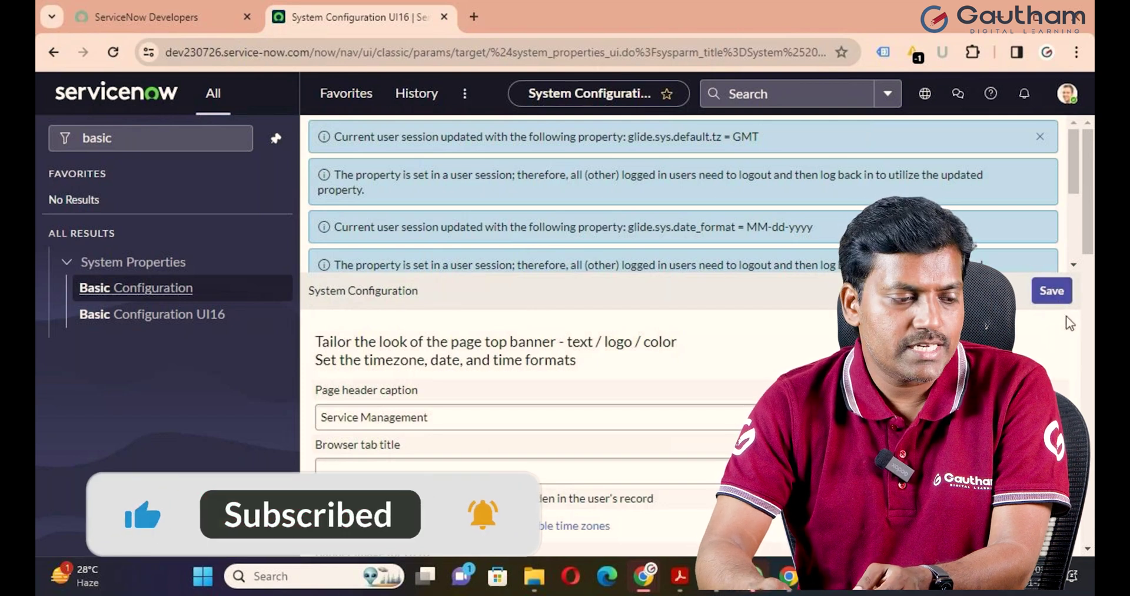
{"action": "left_click", "coordinate": [97, 92]}
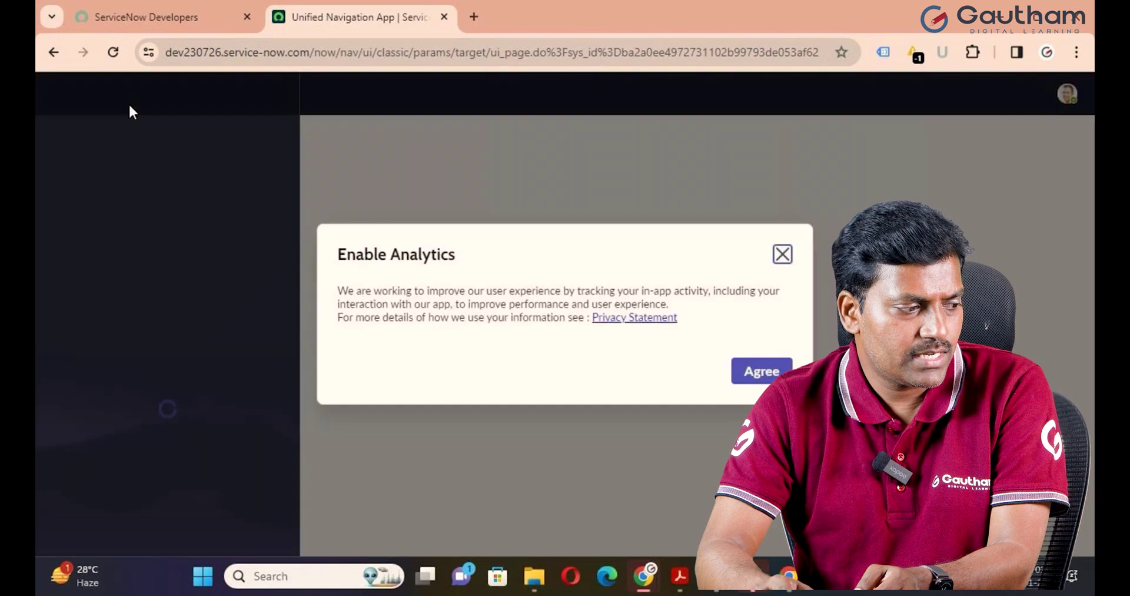
{"action": "left_click", "coordinate": [762, 371]}
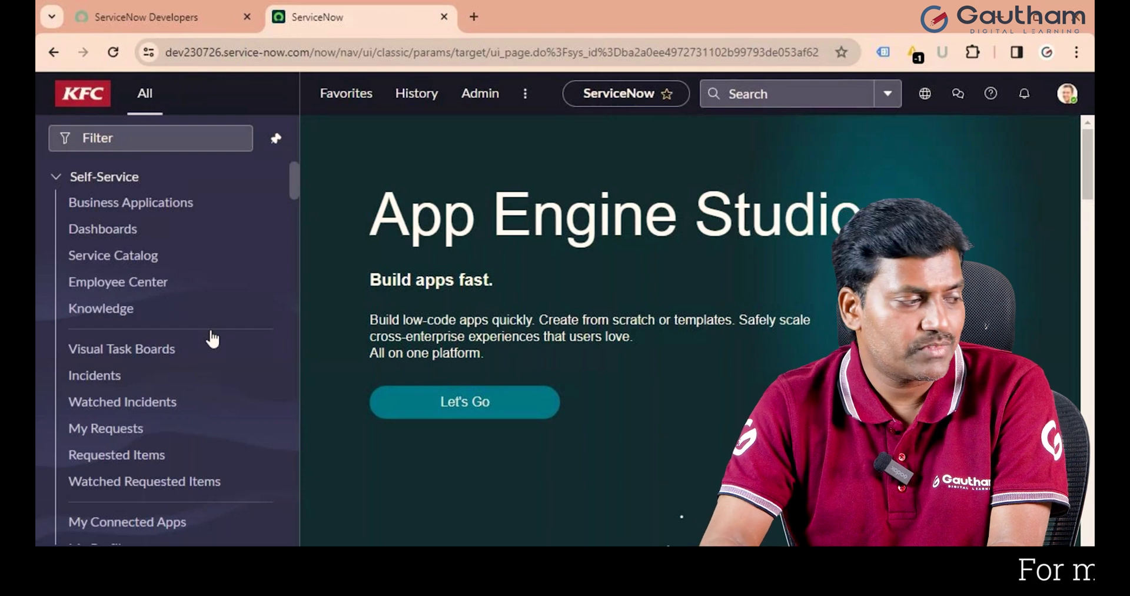
Dock the All menu as a side panel, collapse Self-Service, and filter it by 'problem'.
{"action": "left_click", "coordinate": [277, 140]}
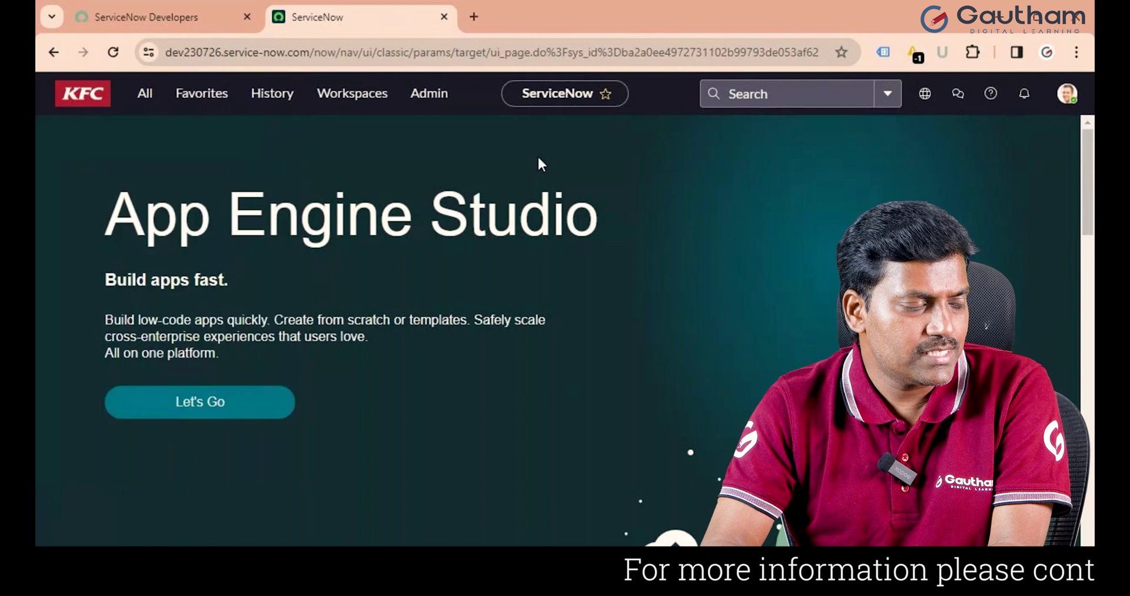
{"action": "left_click", "coordinate": [145, 93]}
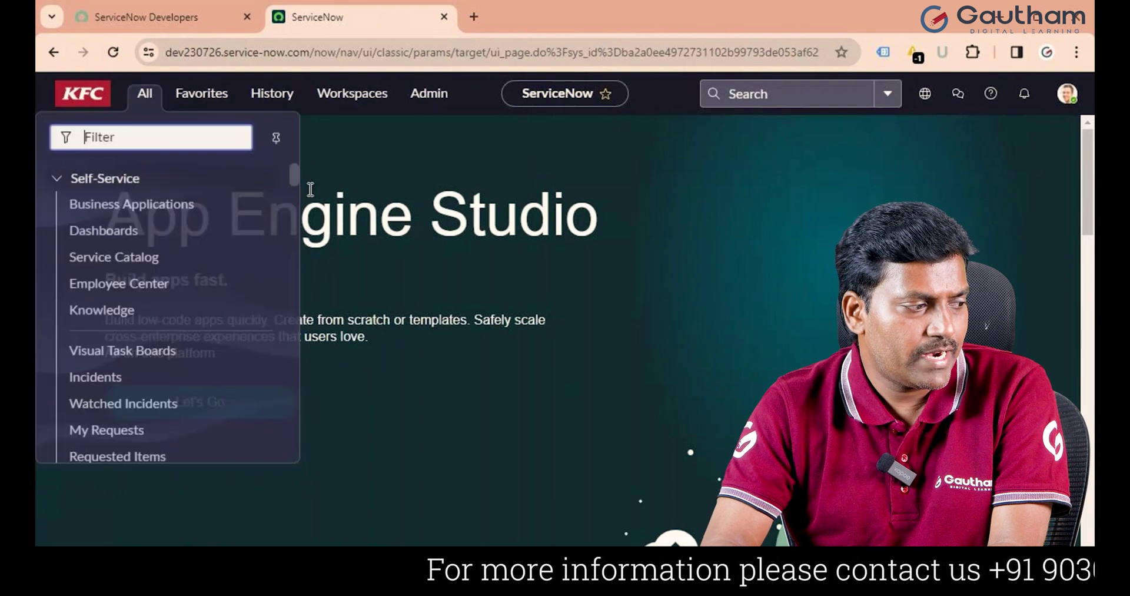
{"action": "left_click", "coordinate": [277, 139]}
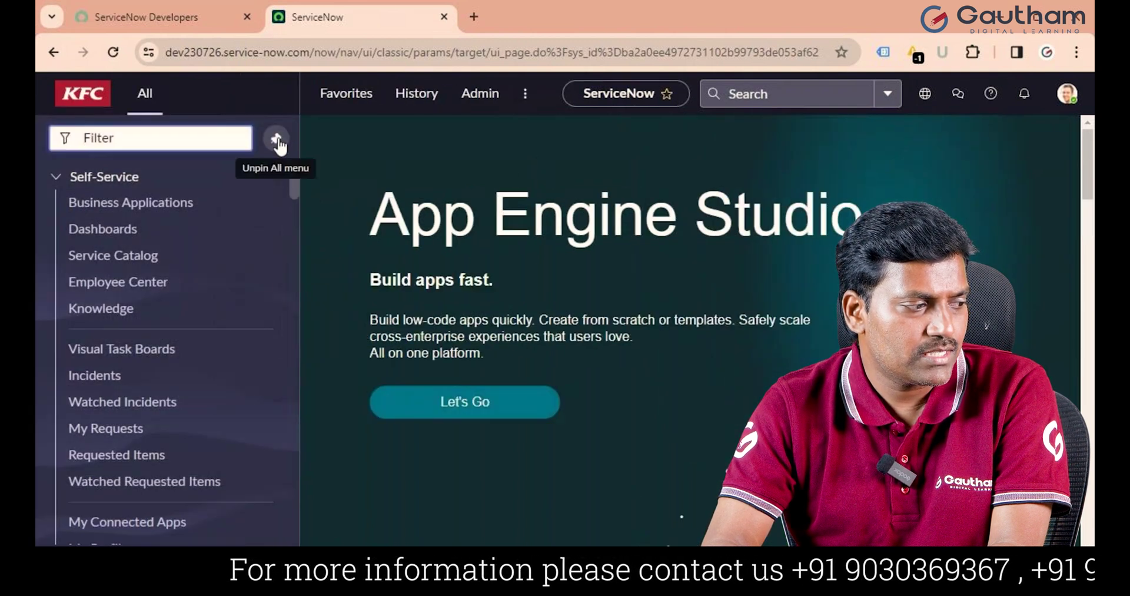
{"action": "left_click", "coordinate": [56, 178]}
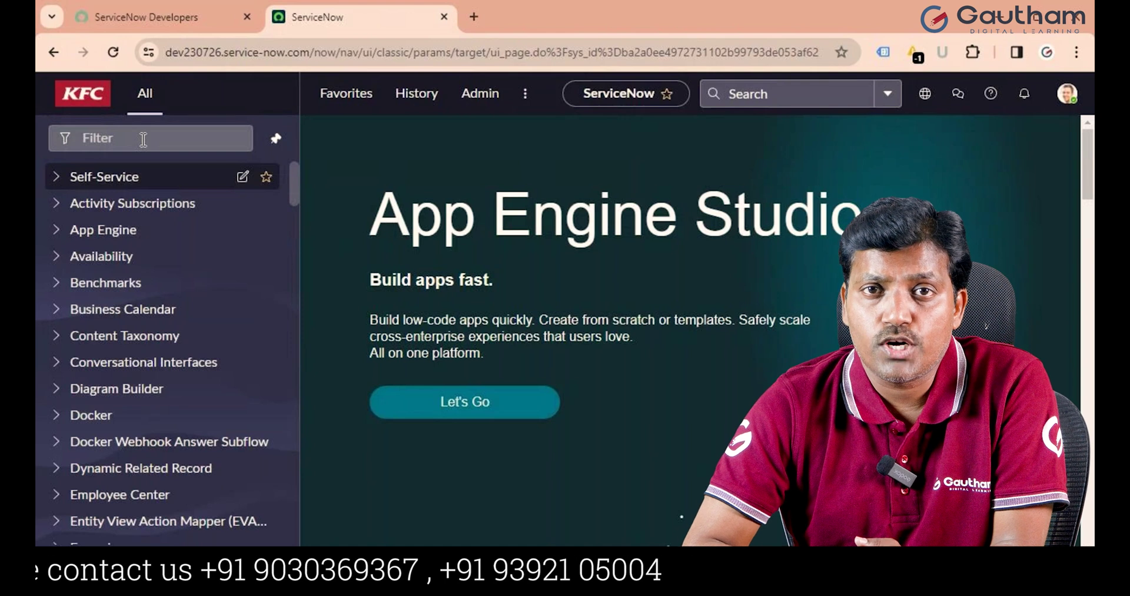
{"action": "left_click", "coordinate": [144, 142]}
{"action": "type", "text": "problem"}
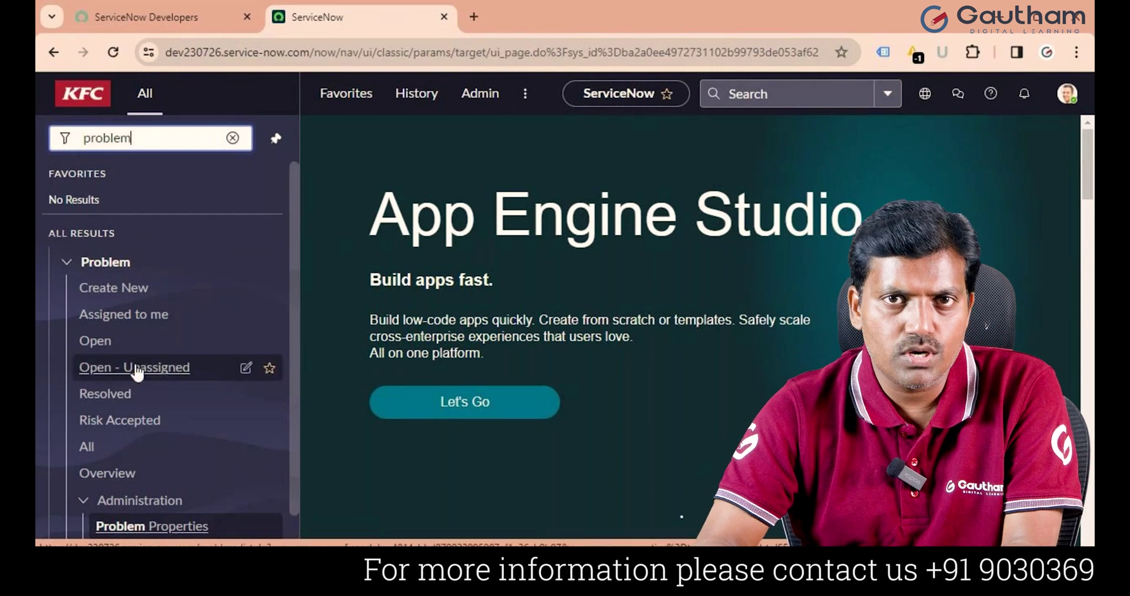
{"action": "left_click", "coordinate": [233, 137]}
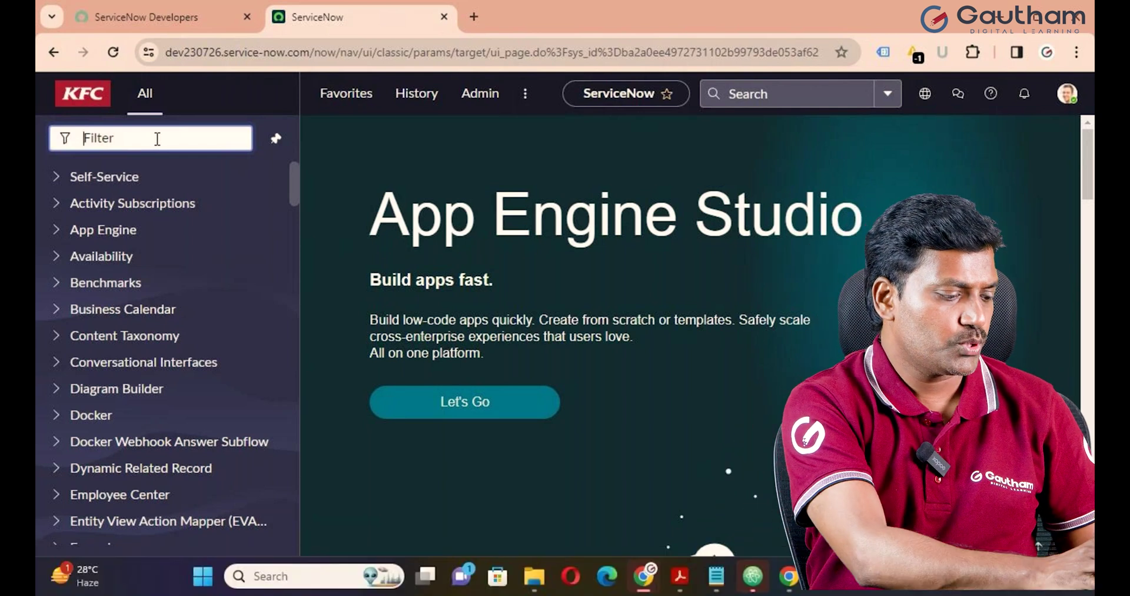
{"action": "type", "text": "icnident"}
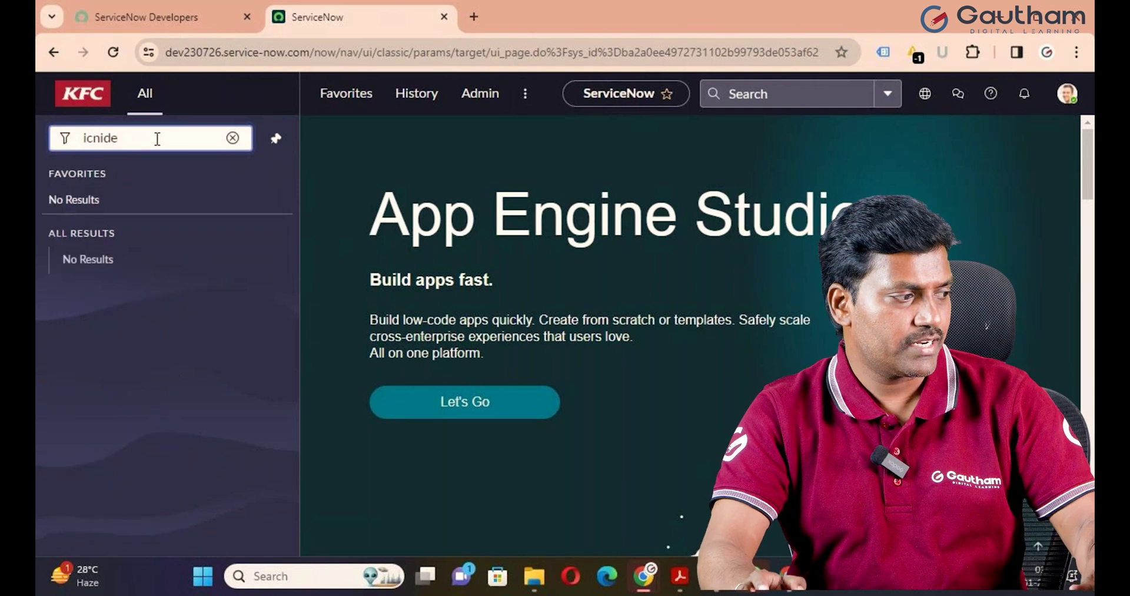
{"action": "key", "text": "BackSpace"}
{"action": "key", "text": "BackSpace"}
{"action": "type", "text": "ident"}
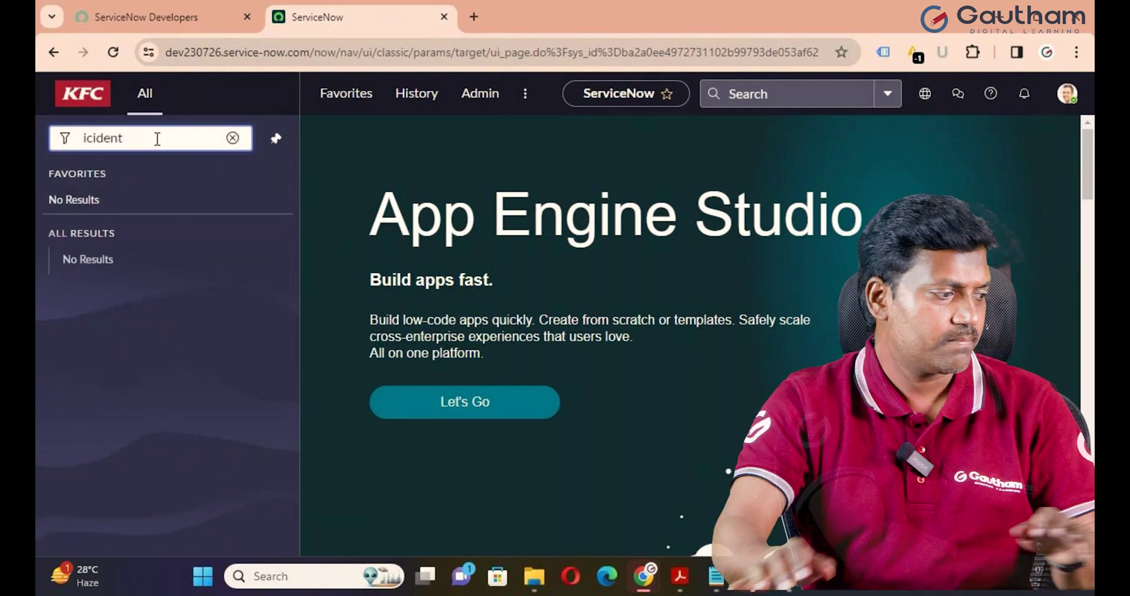
{"action": "key", "text": "ctrl+a"}
{"action": "type", "text": "incide"}
{"action": "scroll", "coordinate": [151, 406], "scroll_direction": "down", "scroll_amount": 3}
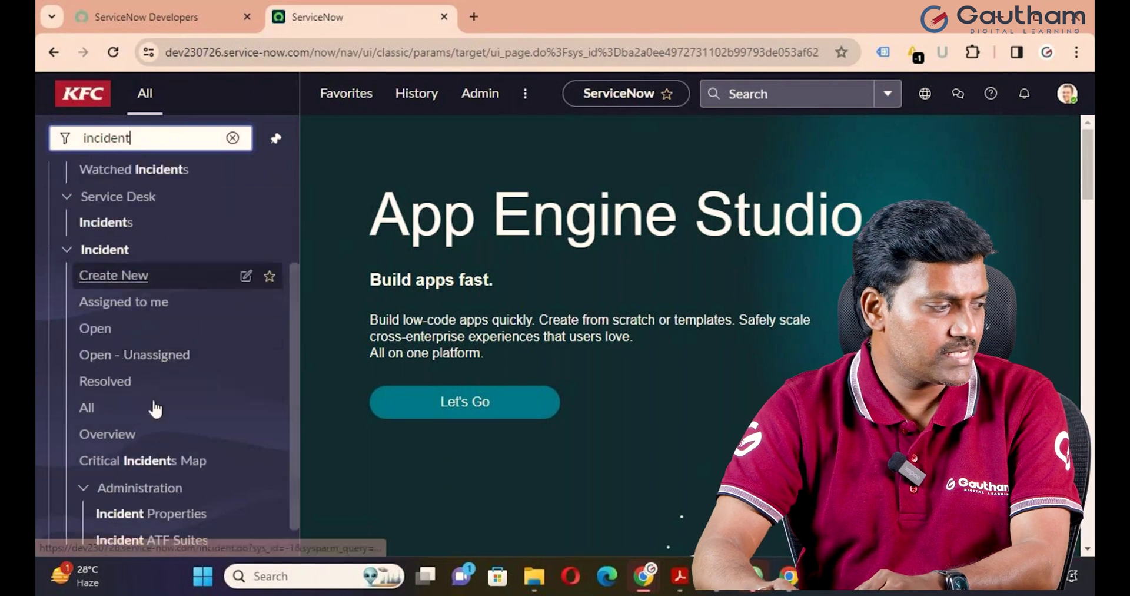
{"action": "scroll", "coordinate": [123, 277], "scroll_direction": "up", "scroll_amount": 3}
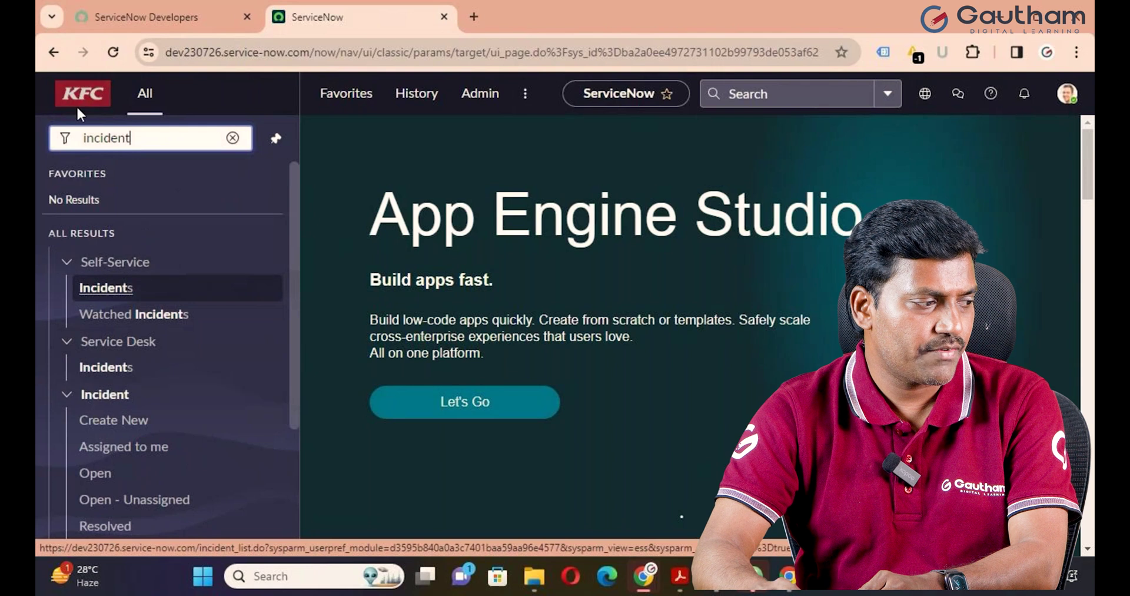
{"action": "left_click", "coordinate": [233, 137]}
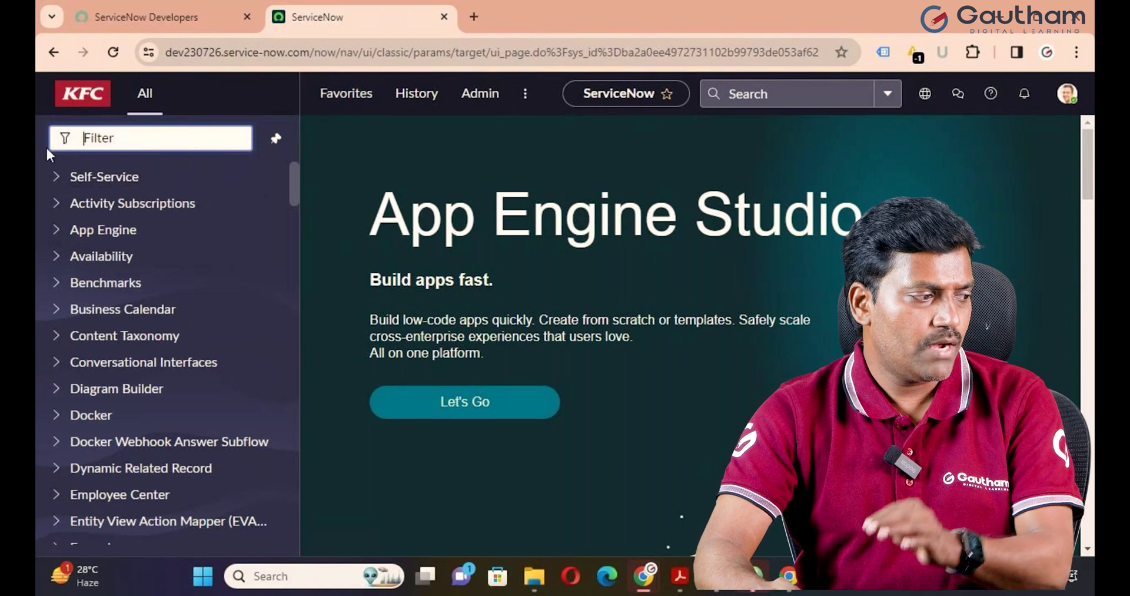
{"action": "type", "text": "problem"}
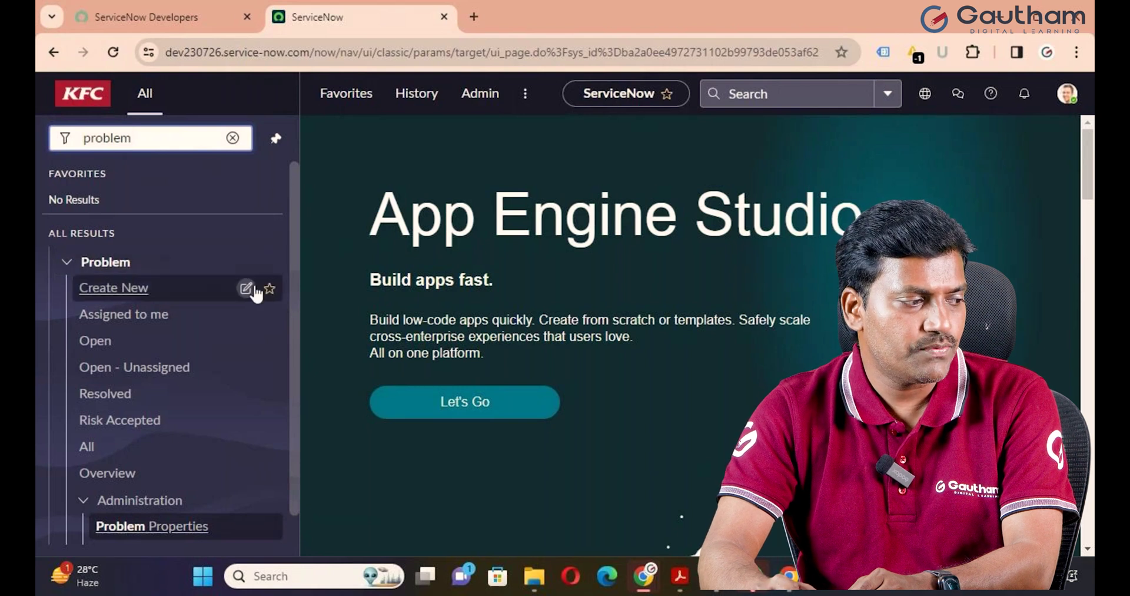
Favorite the Problem module, delete the On-Call: Application Development Weekly favorite, and begin removing Problem.
{"action": "left_click", "coordinate": [269, 263]}
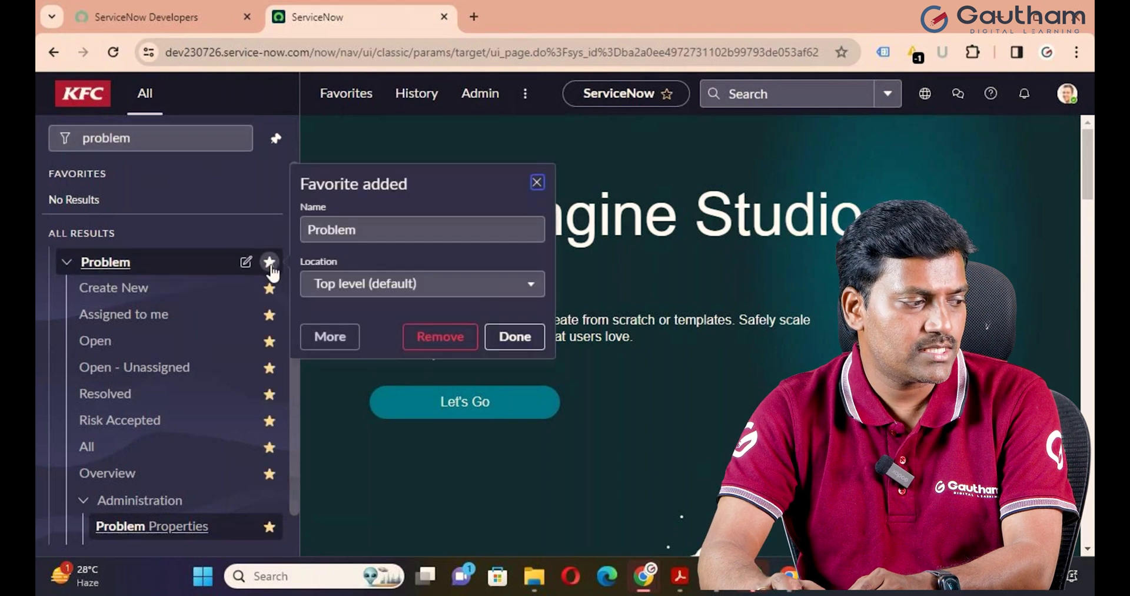
{"action": "left_click", "coordinate": [513, 338]}
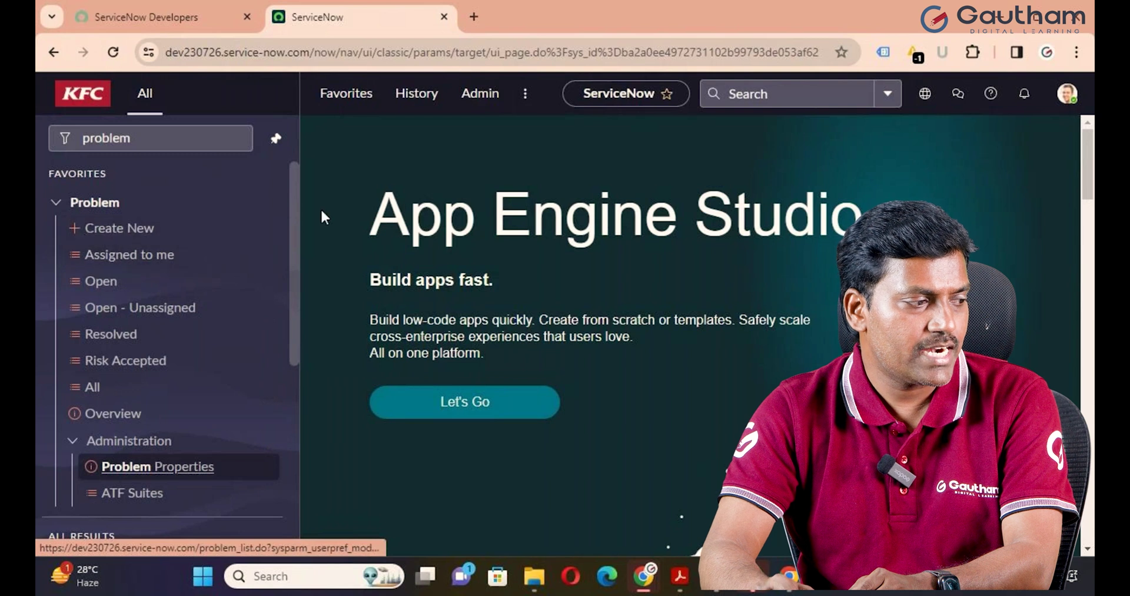
{"action": "left_click", "coordinate": [351, 105]}
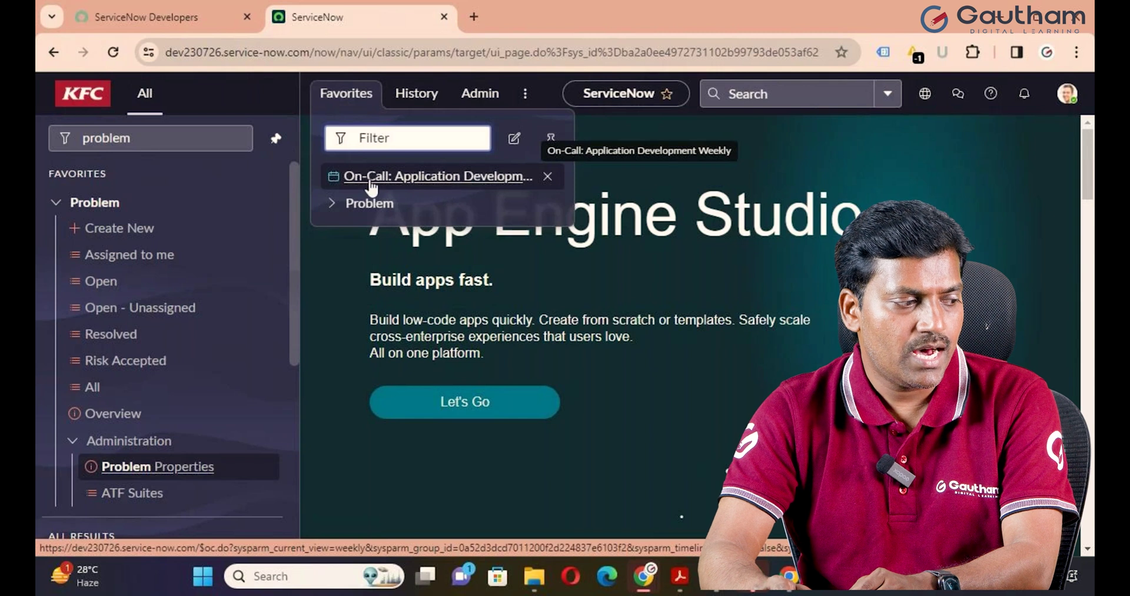
{"action": "left_click", "coordinate": [548, 176]}
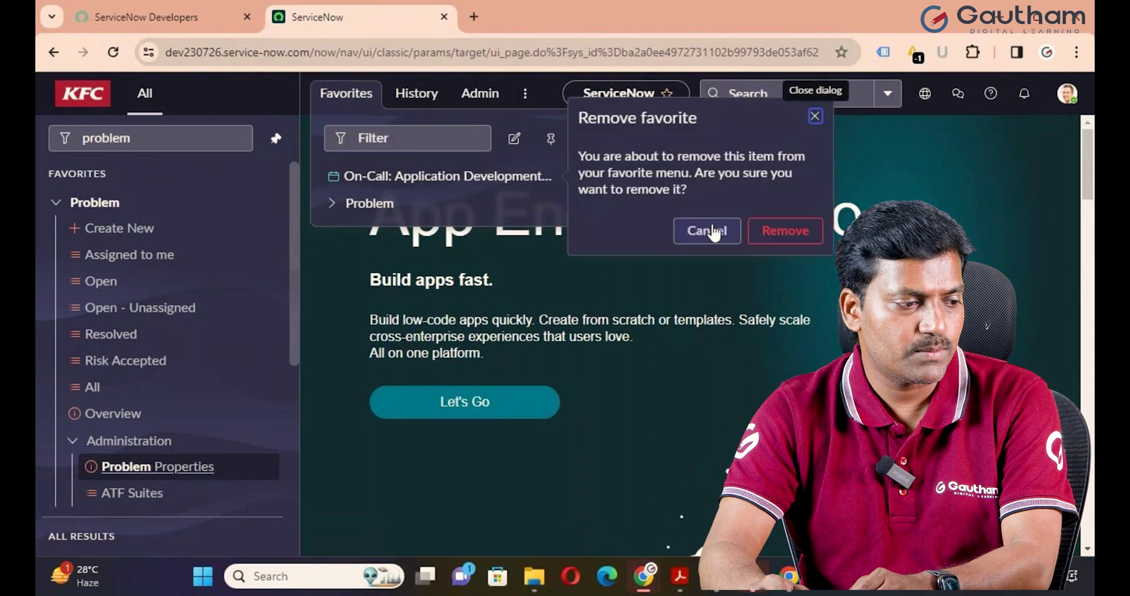
{"action": "left_click", "coordinate": [753, 229]}
{"action": "left_click", "coordinate": [548, 178]}
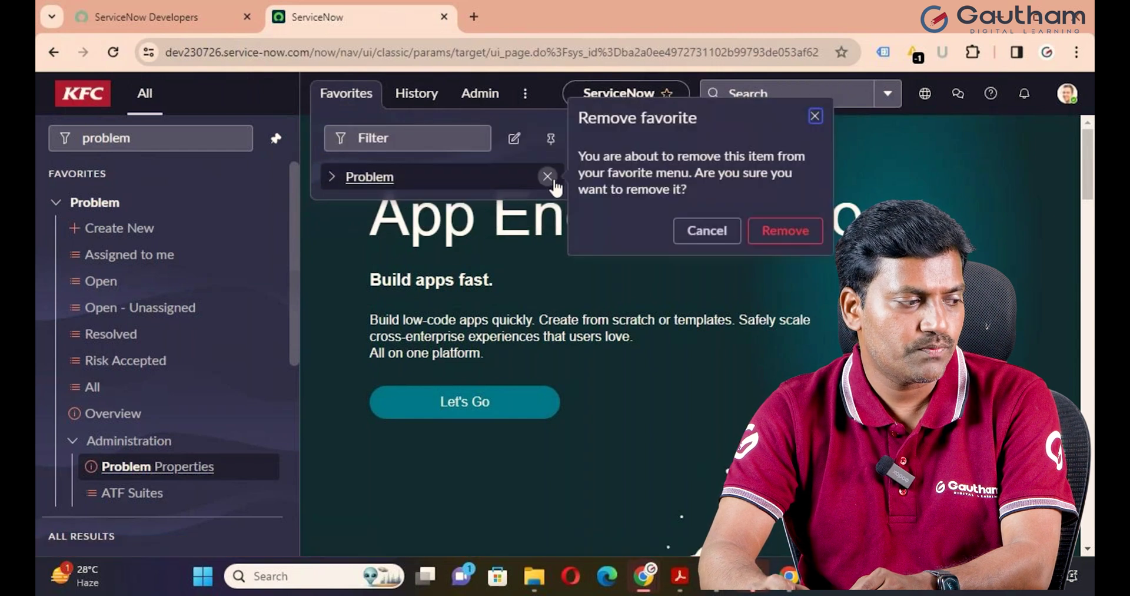
Confirm Problem's removal, refilter the navigator to 'incident', and favorite Incident > Create New.
{"action": "left_click", "coordinate": [784, 230]}
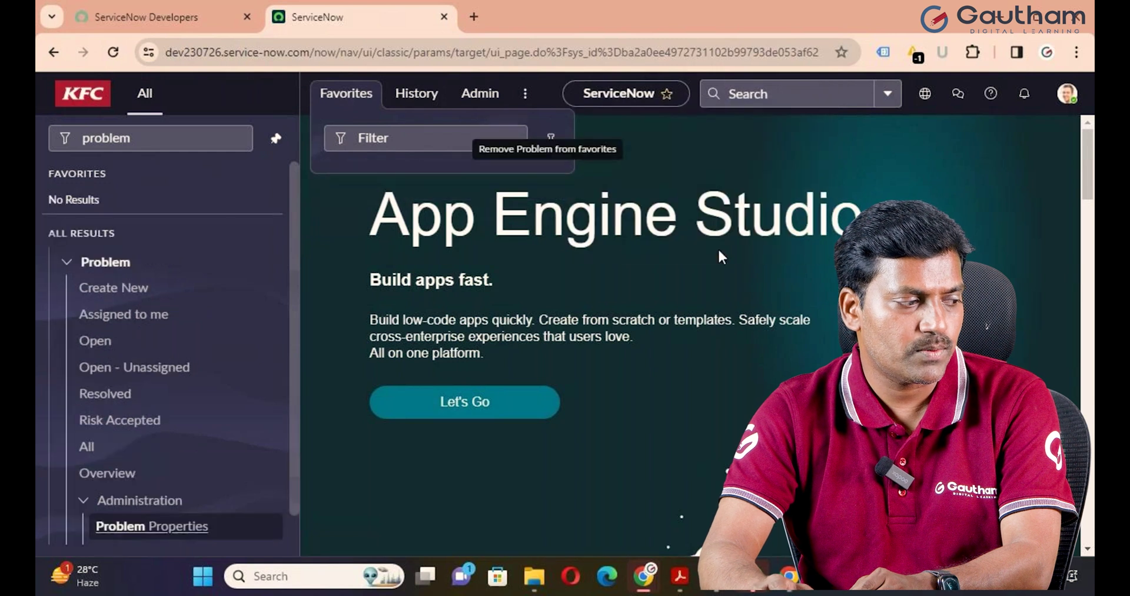
{"action": "left_click_drag", "start_coordinate": [182, 141], "coordinate": [35, 133]}
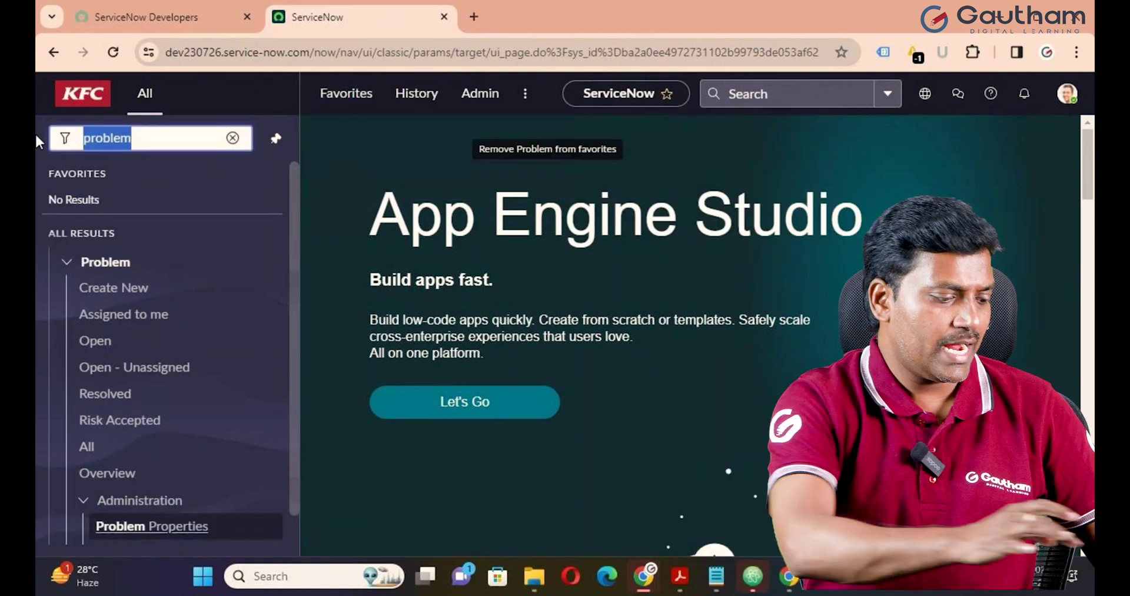
{"action": "key", "text": "BackSpace"}
{"action": "type", "text": "incident"}
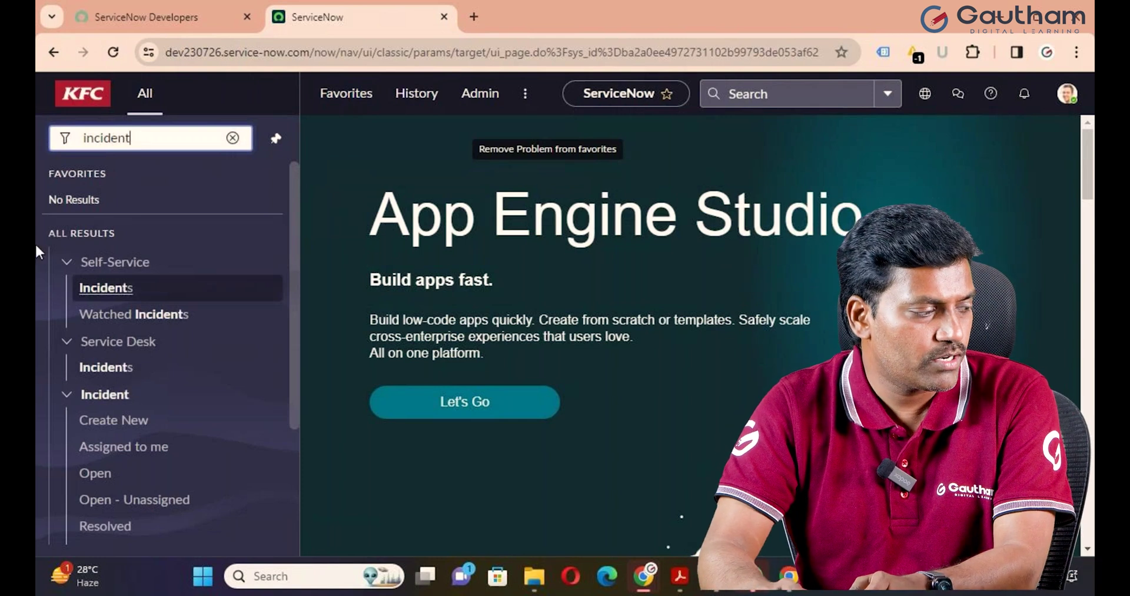
{"action": "scroll", "coordinate": [164, 465], "scroll_direction": "down", "scroll_amount": 2}
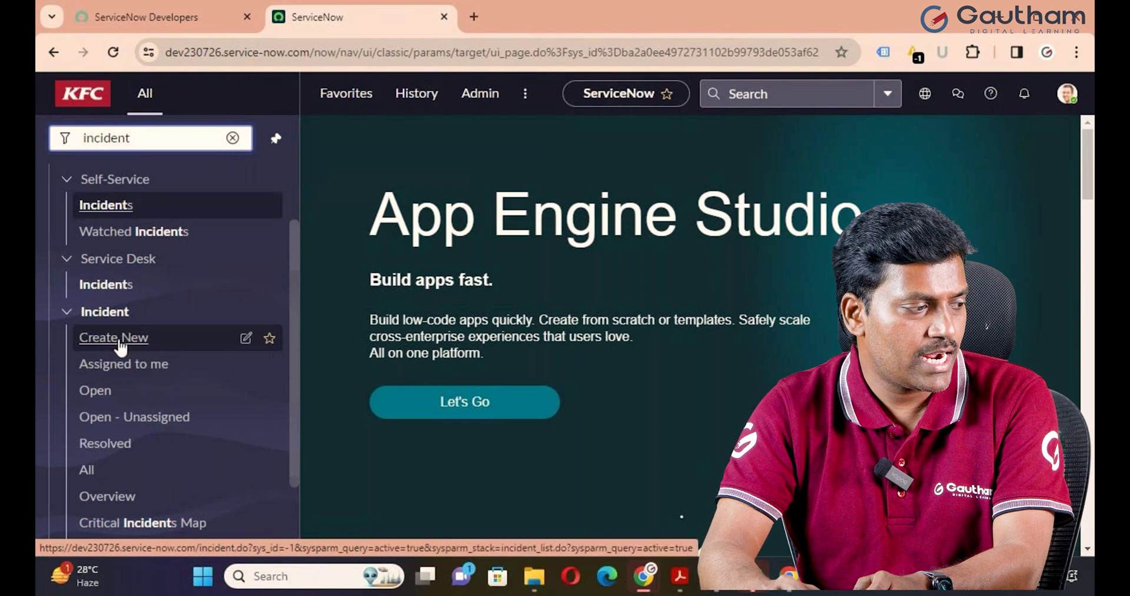
{"action": "left_click", "coordinate": [270, 339]}
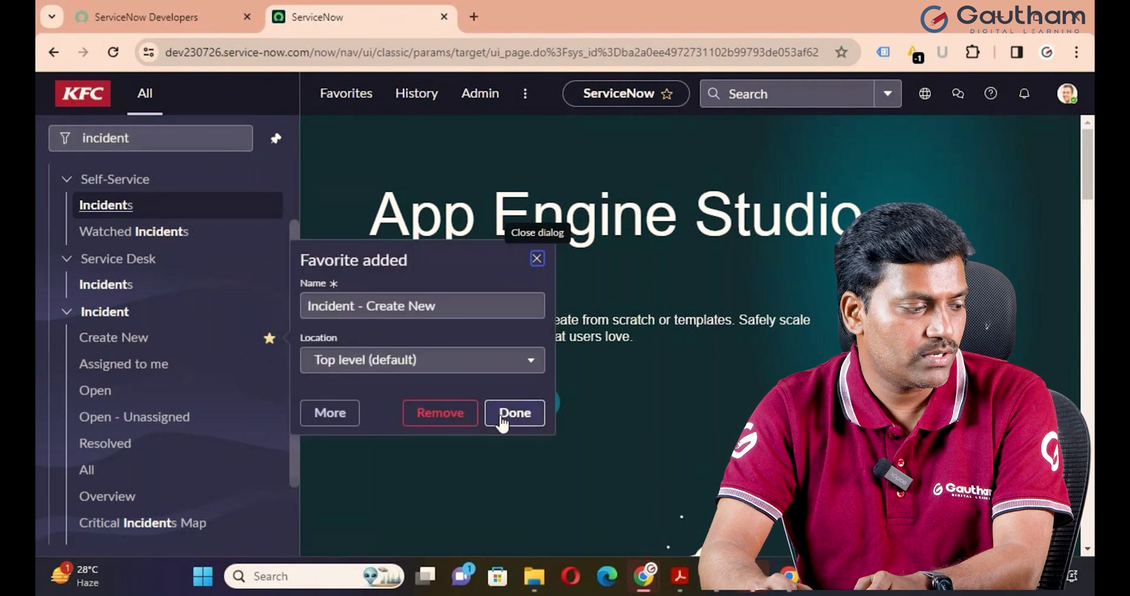
{"action": "left_click", "coordinate": [514, 413]}
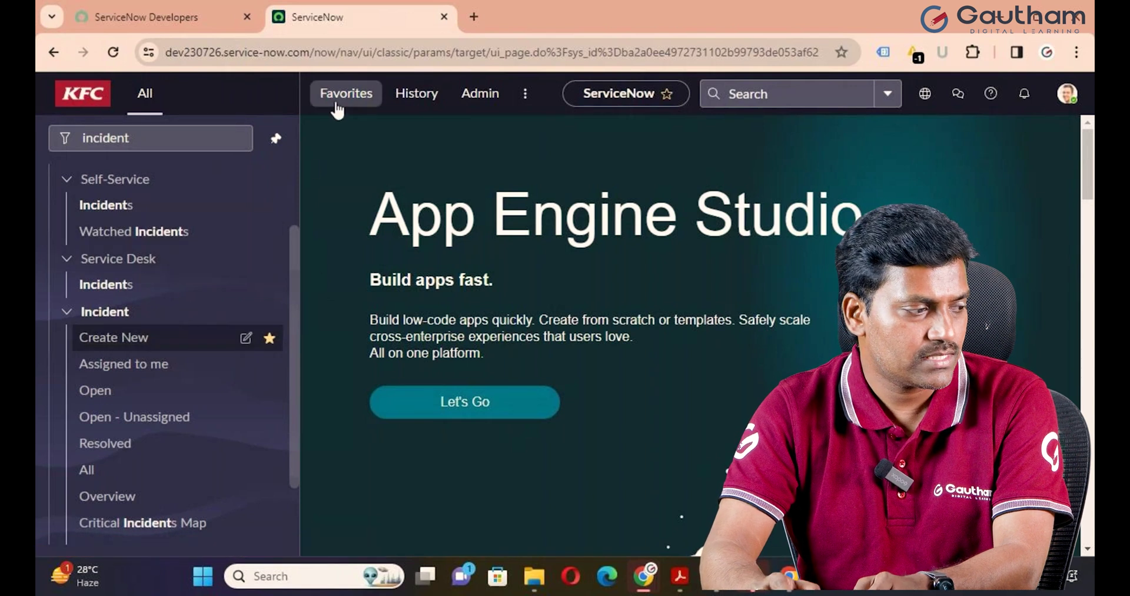
Reopen System Configuration UI16 from History, then open Incident > All in the navigator.
{"action": "left_click", "coordinate": [416, 108]}
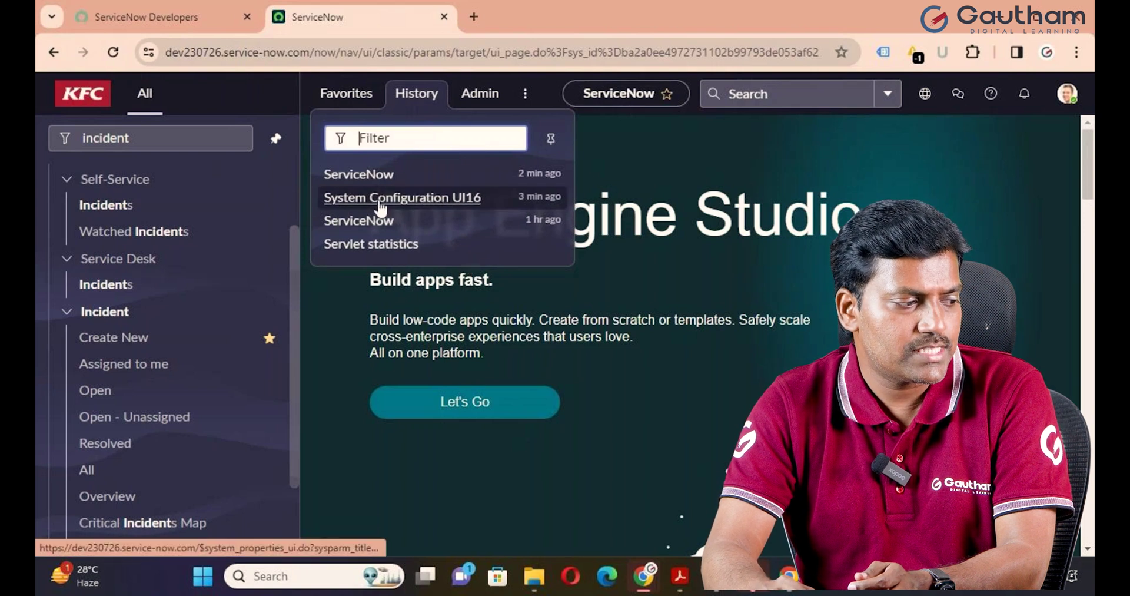
{"action": "left_click", "coordinate": [429, 203]}
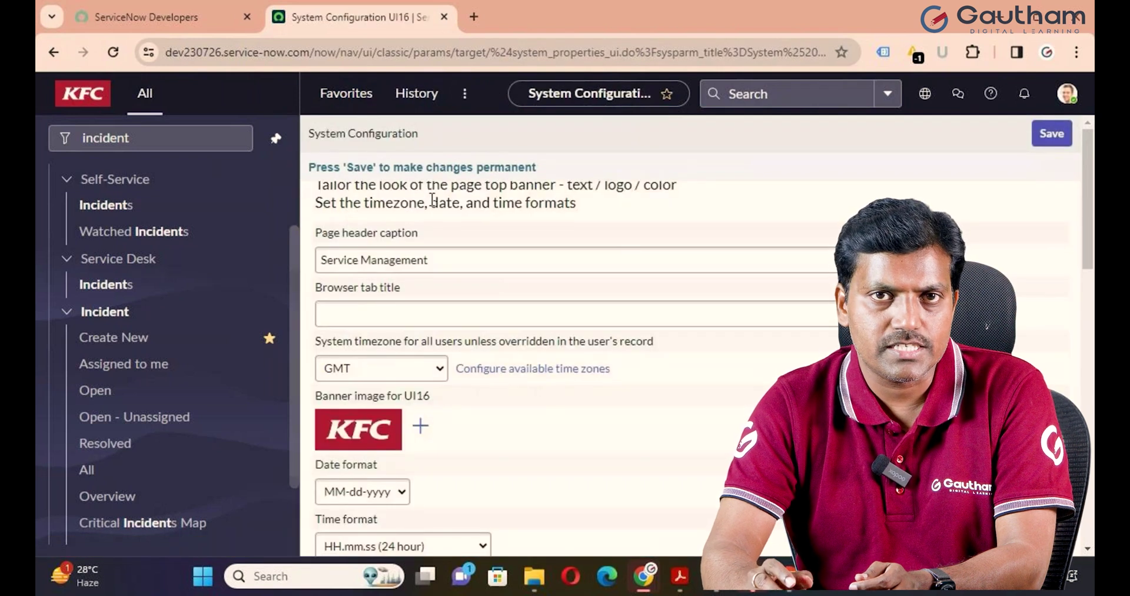
{"action": "left_click", "coordinate": [783, 91]}
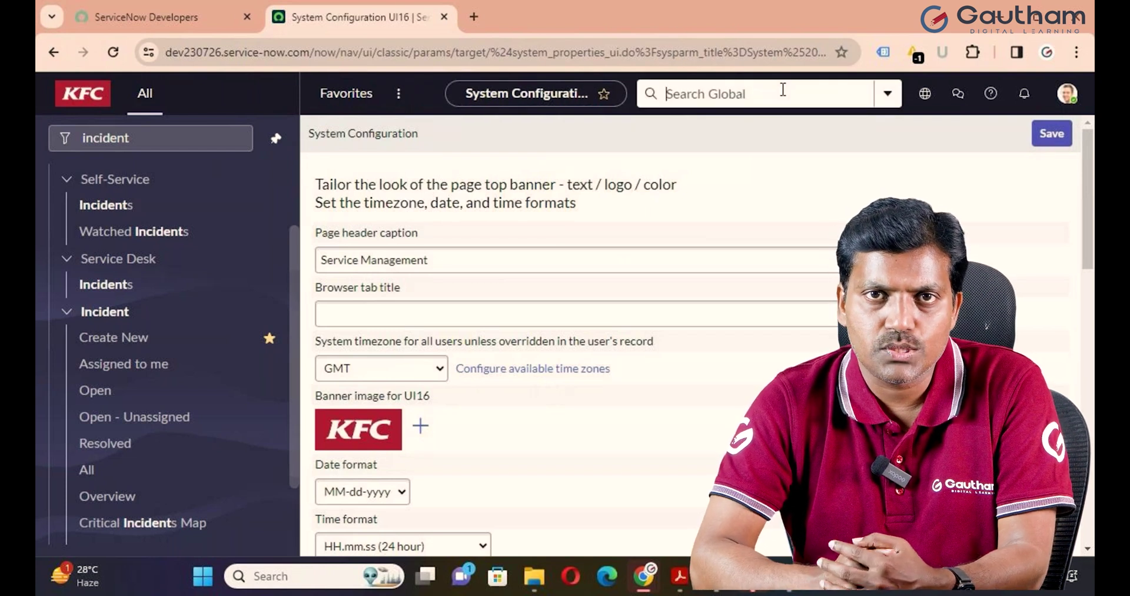
{"action": "left_click", "coordinate": [195, 140]}
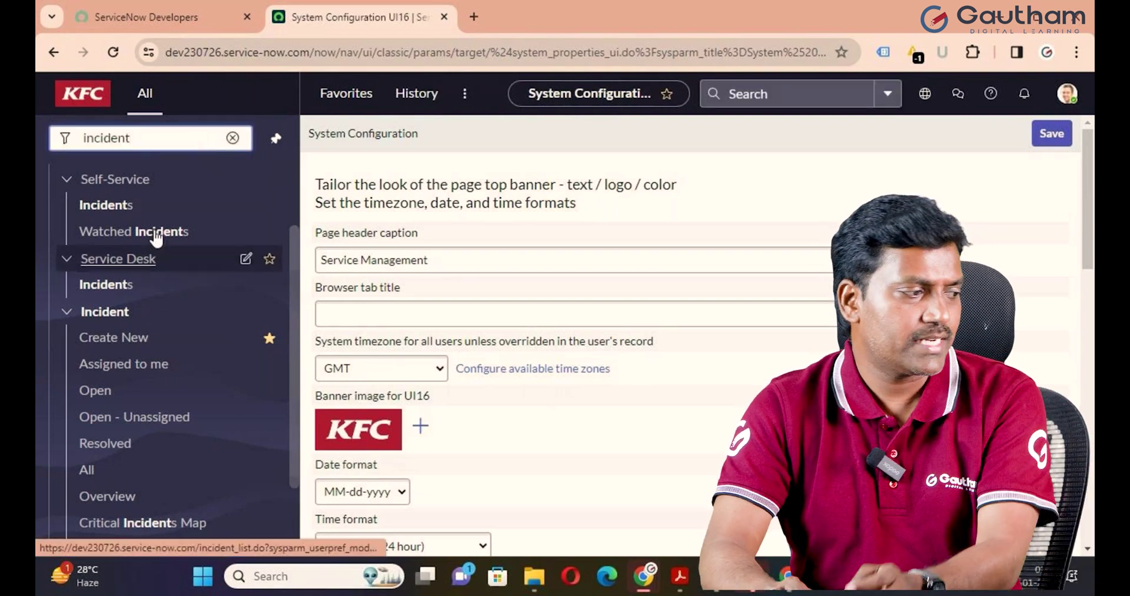
{"action": "scroll", "coordinate": [117, 318], "scroll_direction": "down", "scroll_amount": 3}
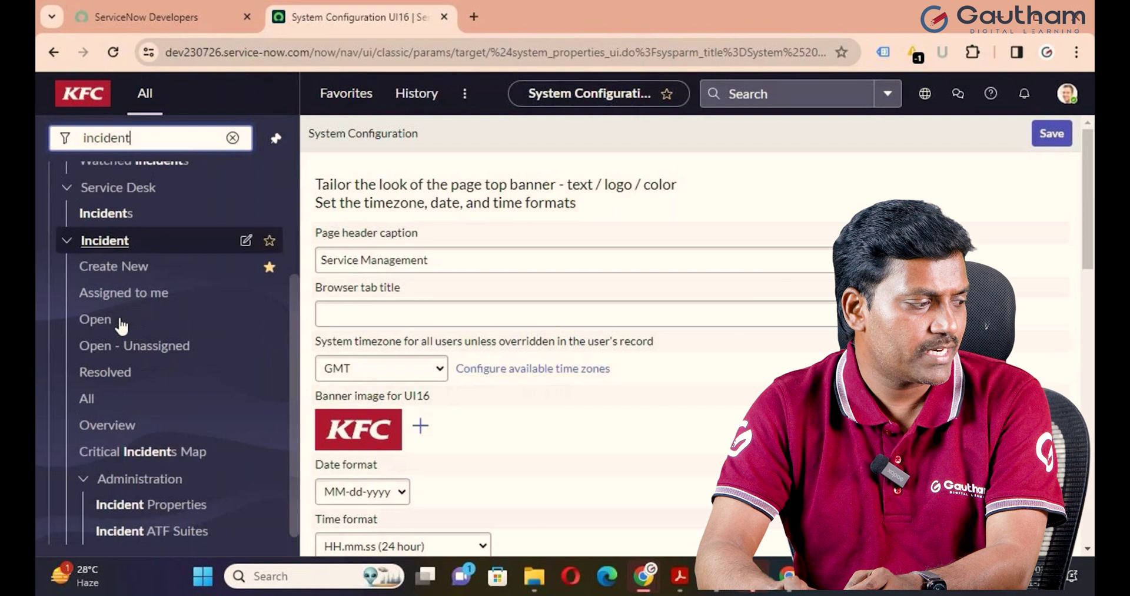
{"action": "left_click", "coordinate": [116, 390]}
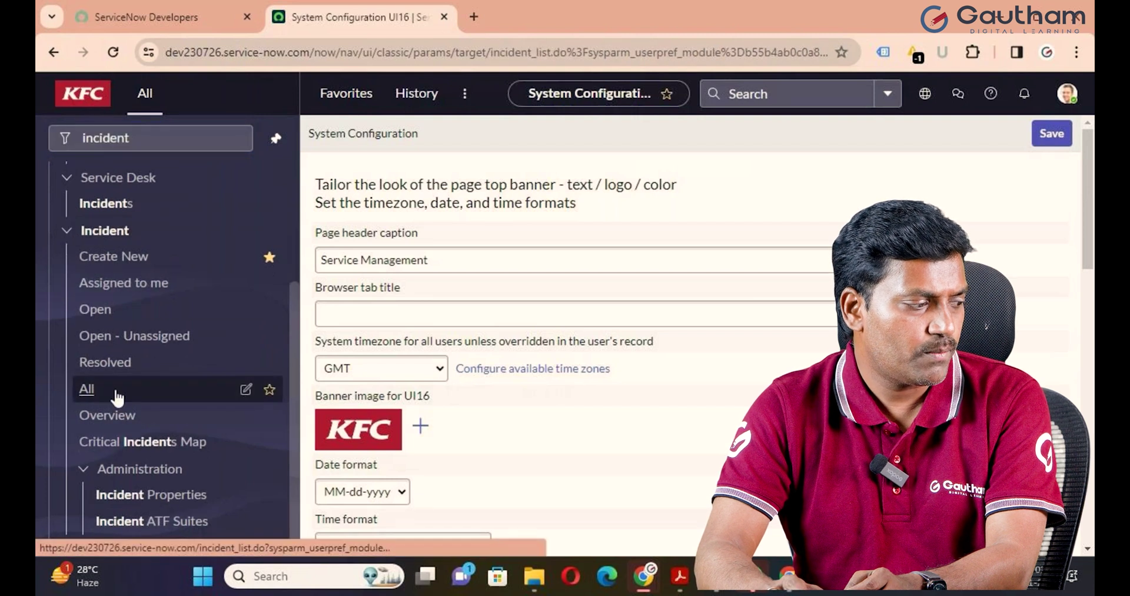
Open an incident record, then look up INC0009003 through the global search.
{"action": "left_click_drag", "start_coordinate": [437, 346], "coordinate": [363, 346]}
{"action": "key", "text": "ctrl+c"}
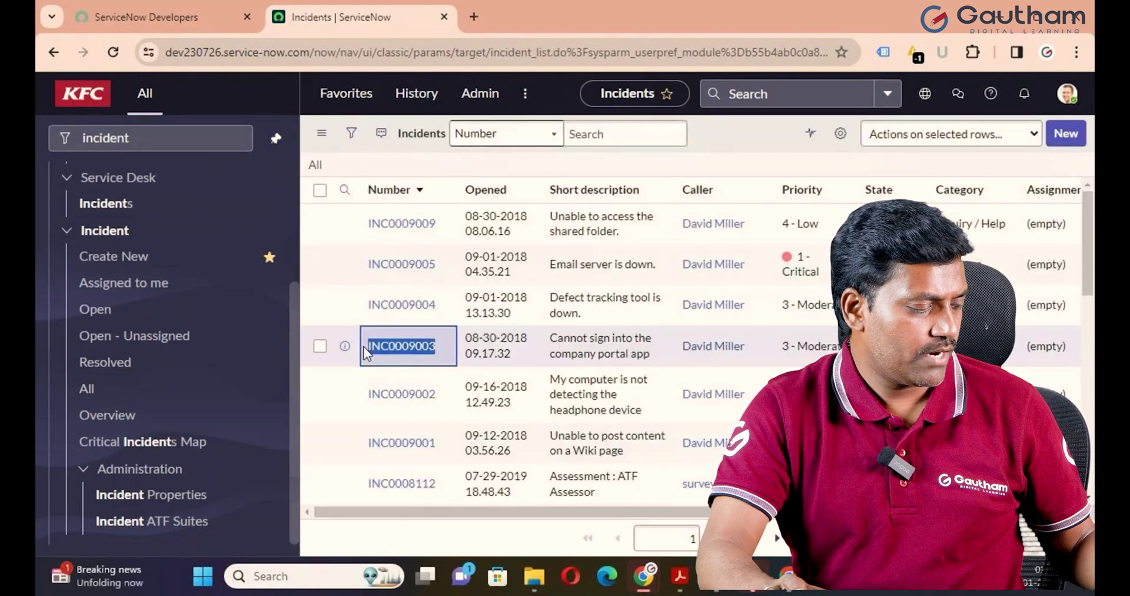
{"action": "left_click", "coordinate": [363, 347]}
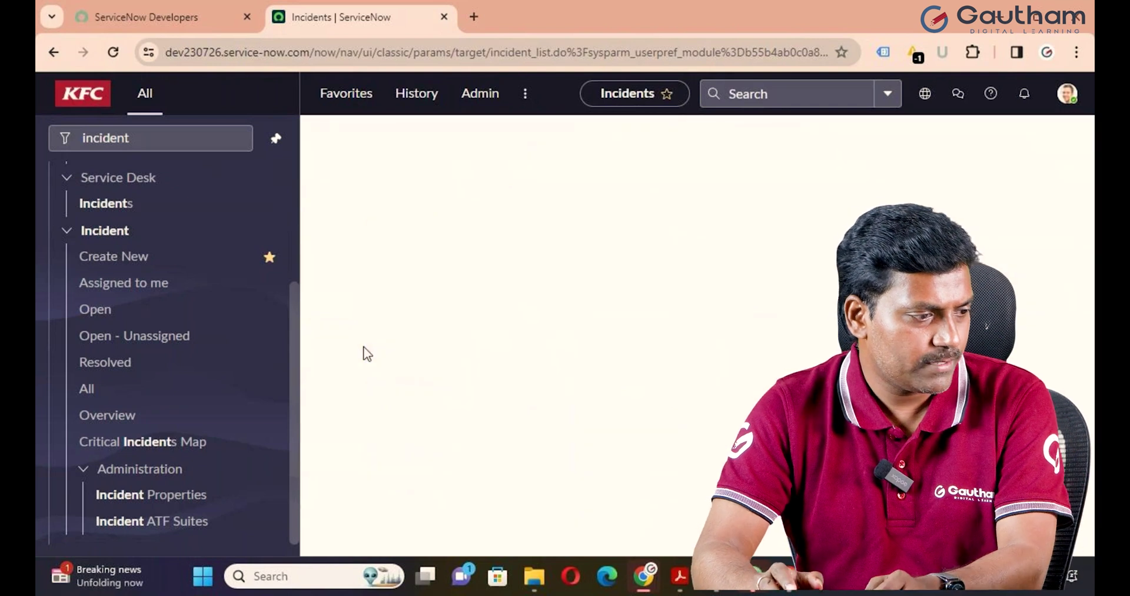
{"action": "left_click", "coordinate": [88, 94]}
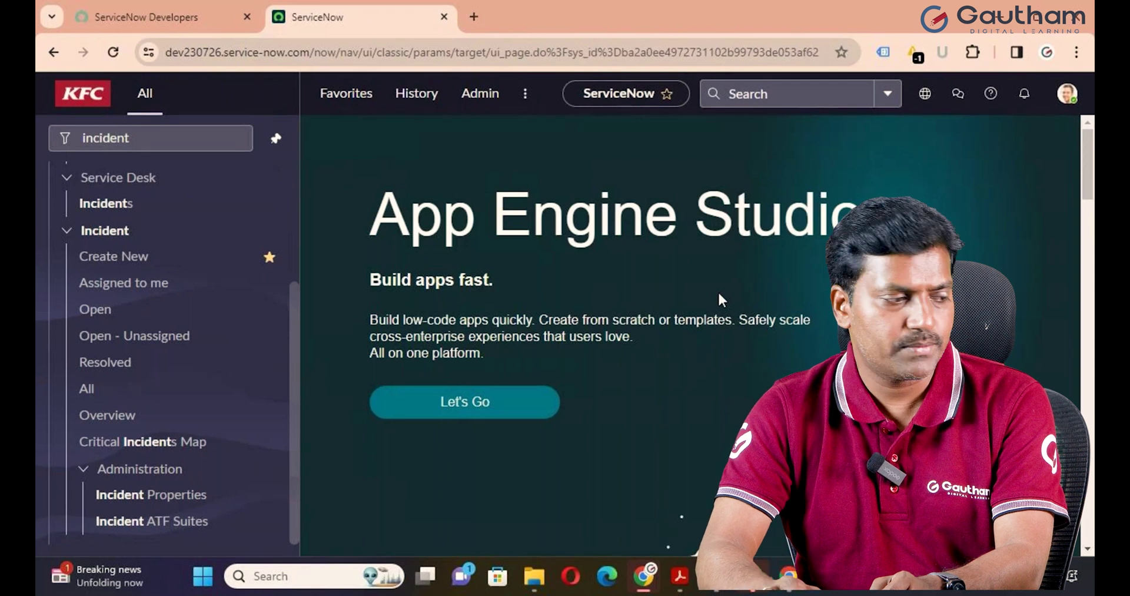
{"action": "left_click", "coordinate": [772, 96]}
{"action": "key", "text": "ctrl+v"}
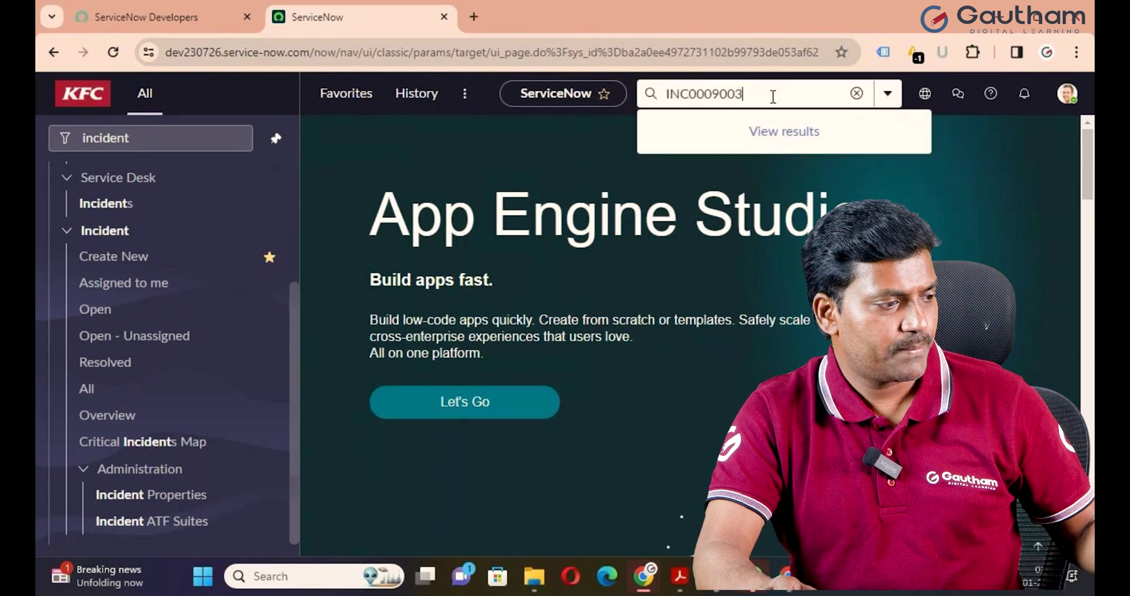
{"action": "key", "text": "Return"}
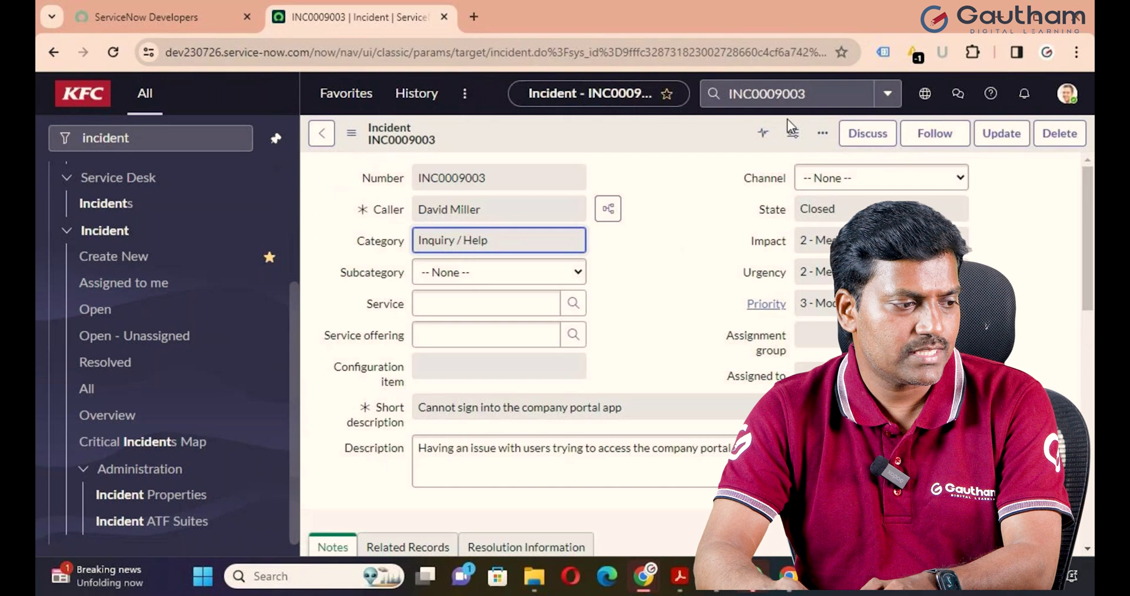
Close the search results and open the Incident > All list.
{"action": "left_click", "coordinate": [736, 93]}
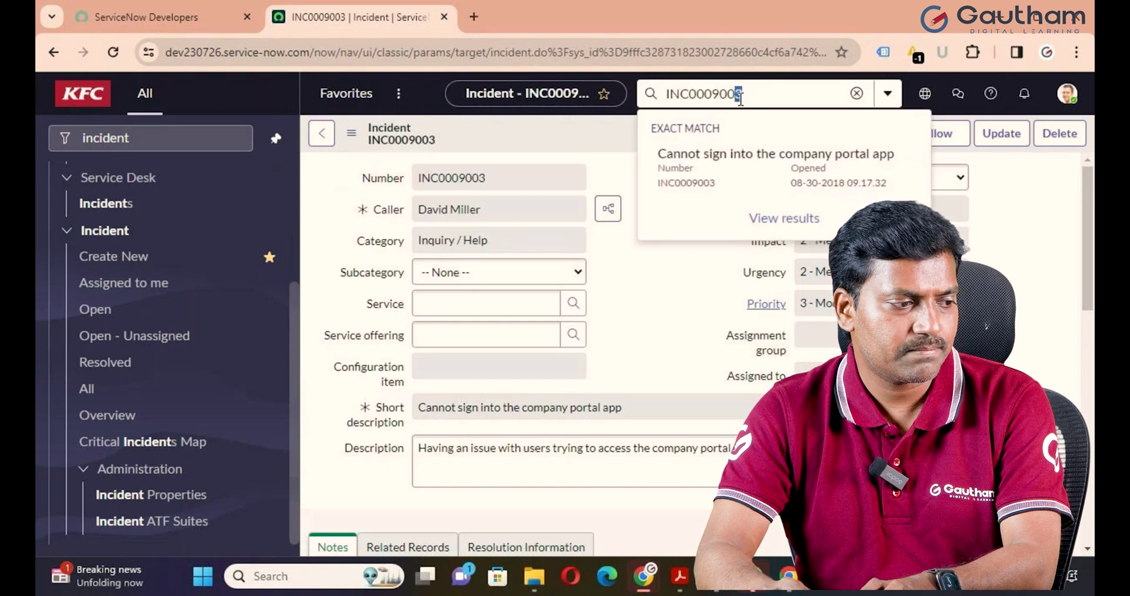
{"action": "left_click", "coordinate": [989, 227]}
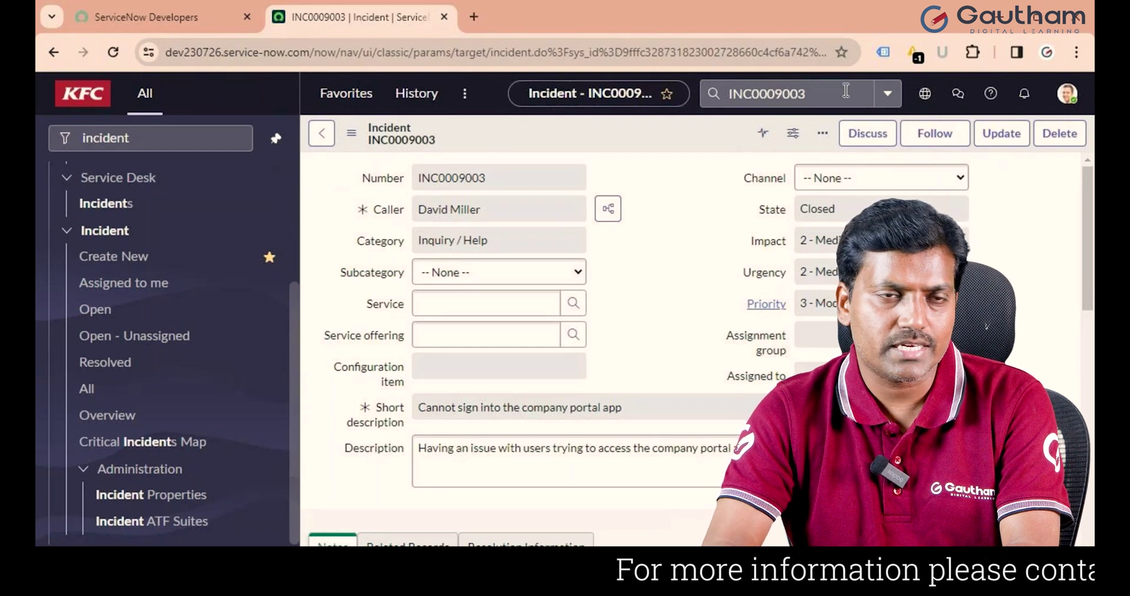
{"action": "scroll", "coordinate": [674, 365], "scroll_direction": "down", "scroll_amount": 5}
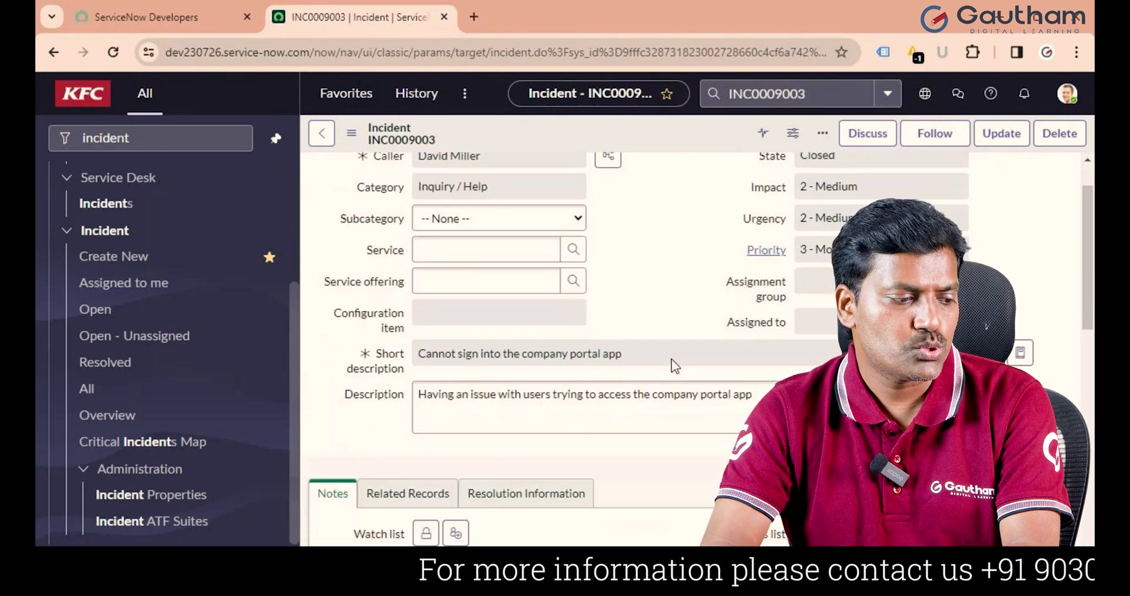
{"action": "scroll", "coordinate": [671, 365], "scroll_direction": "up", "scroll_amount": 5}
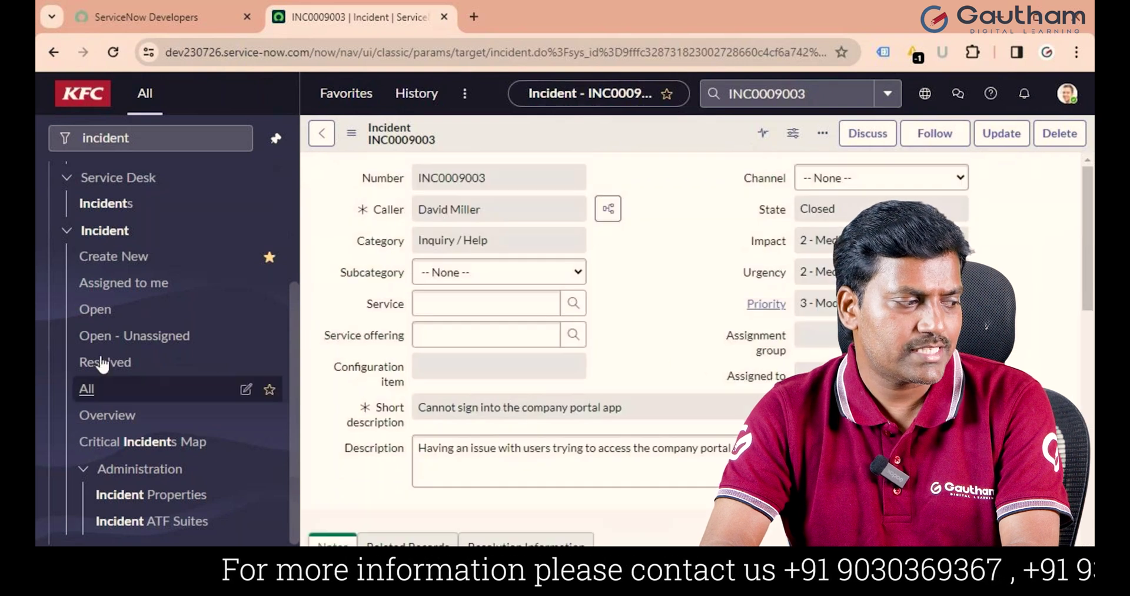
{"action": "left_click", "coordinate": [93, 385]}
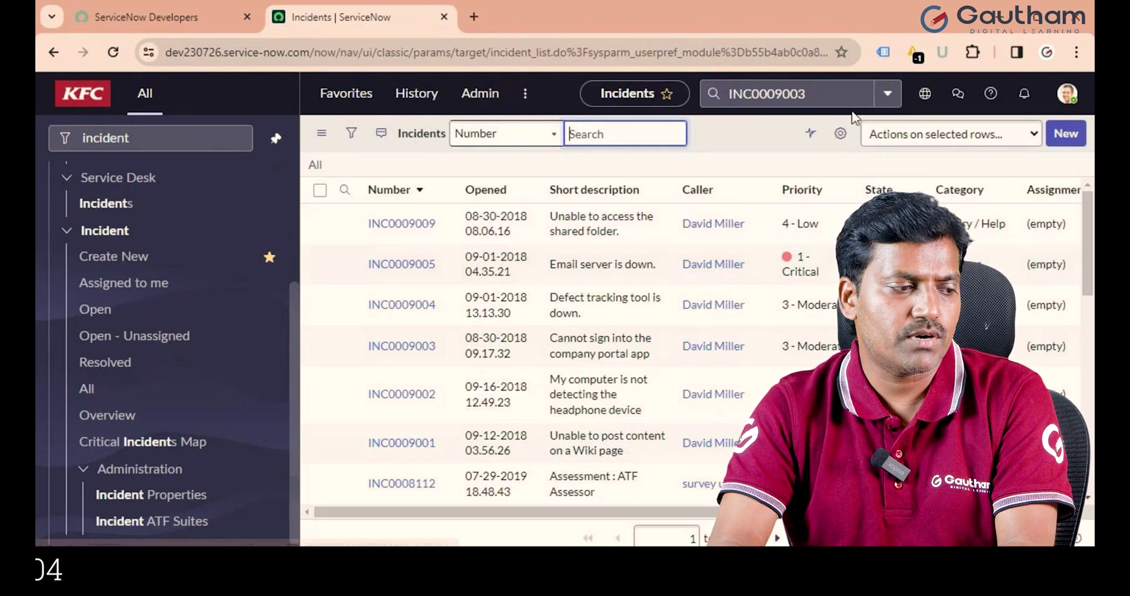
Clear the global search, then show the Global application scope and Default [Global] update set.
{"action": "left_click", "coordinate": [731, 101]}
{"action": "key", "text": "BackSpace"}
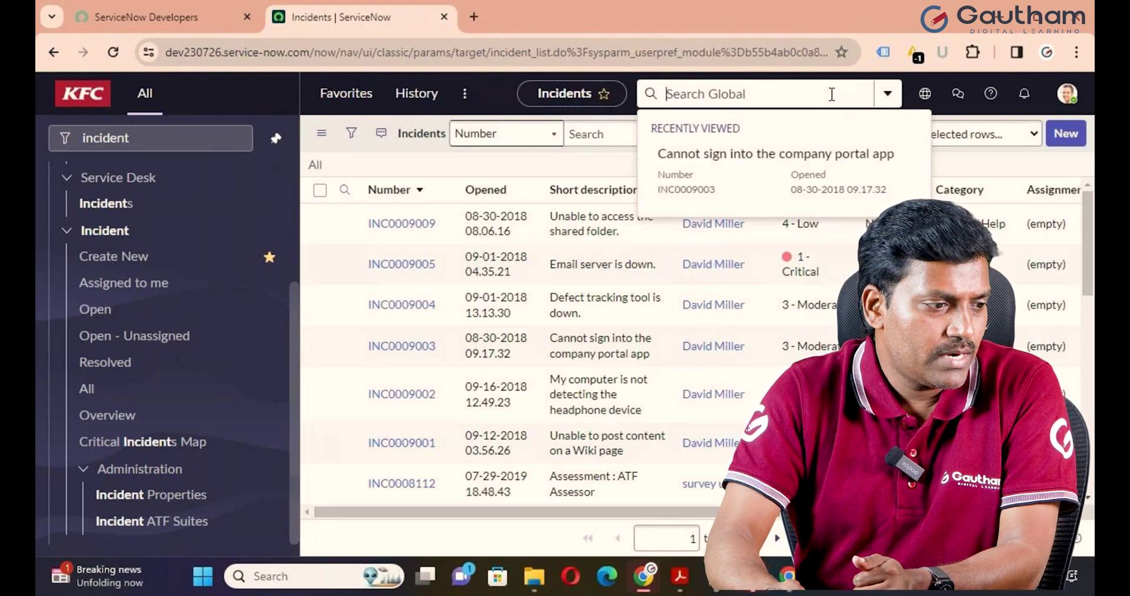
{"action": "left_click", "coordinate": [925, 94]}
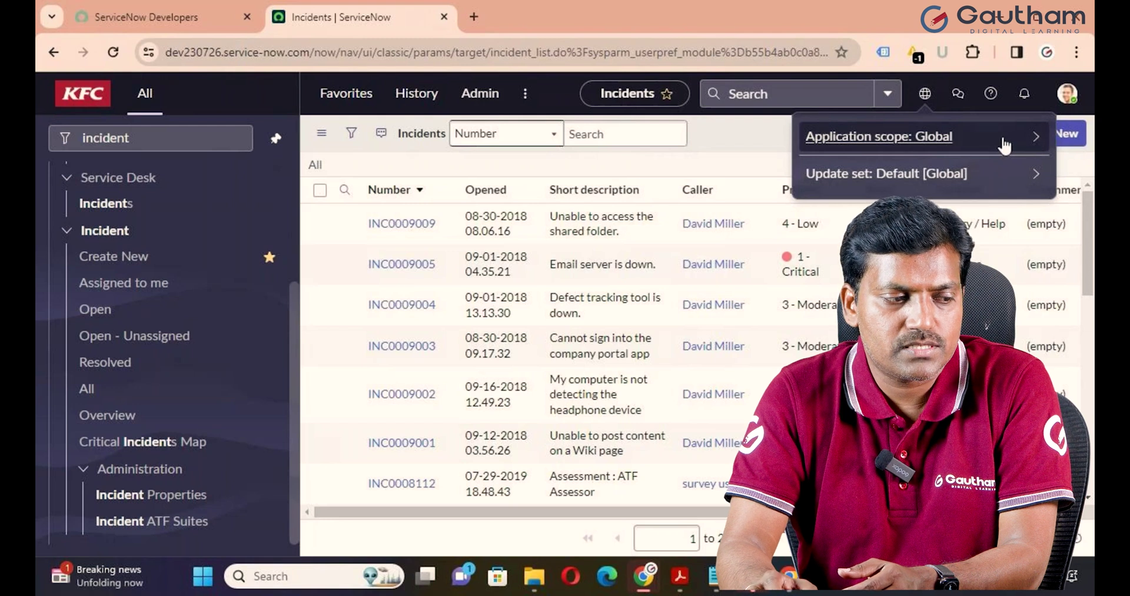
Open docs.servicenow.com in a new tab from the Help panel's documentation link.
{"action": "left_click", "coordinate": [967, 96]}
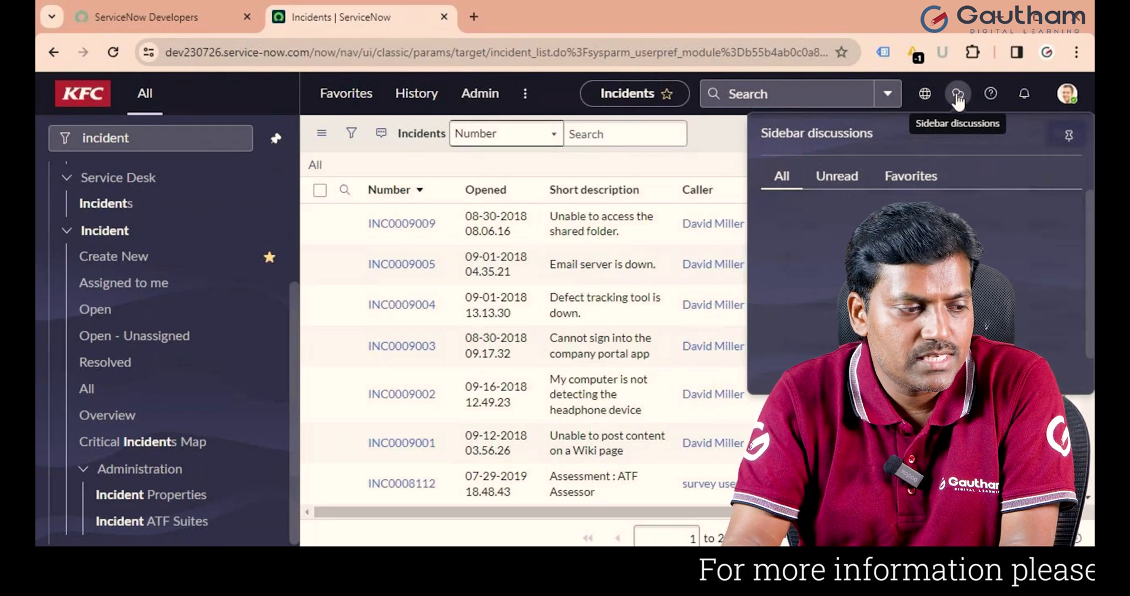
{"action": "left_click", "coordinate": [991, 96]}
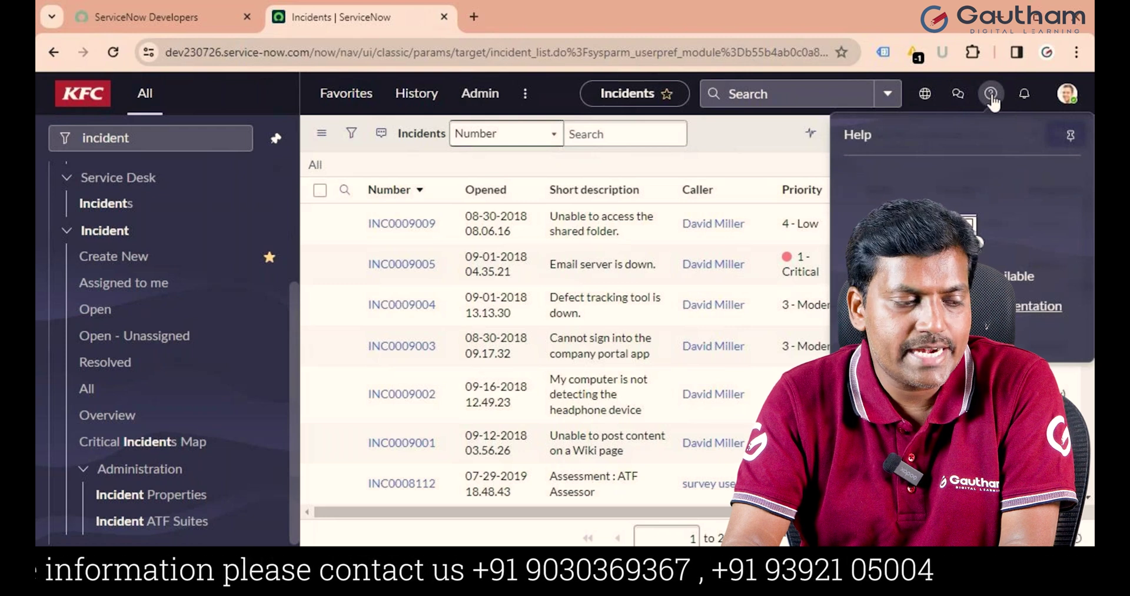
{"action": "left_click", "coordinate": [1040, 305]}
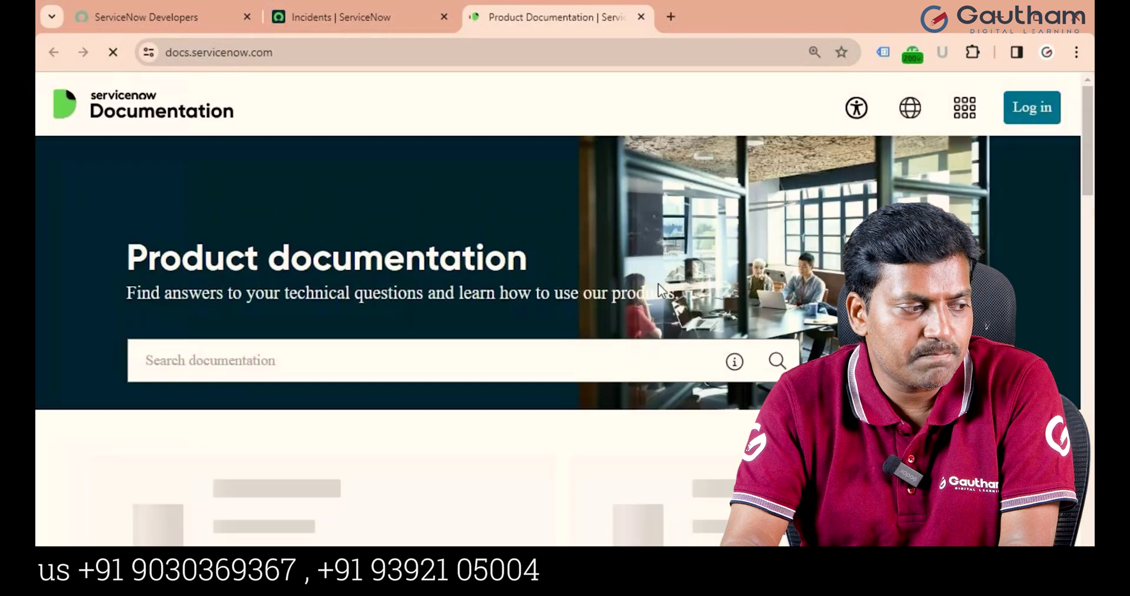
Browse the Explore products grid on the docs home page, then return to the Incidents tab.
{"action": "scroll", "coordinate": [662, 312], "scroll_direction": "down", "scroll_amount": 10}
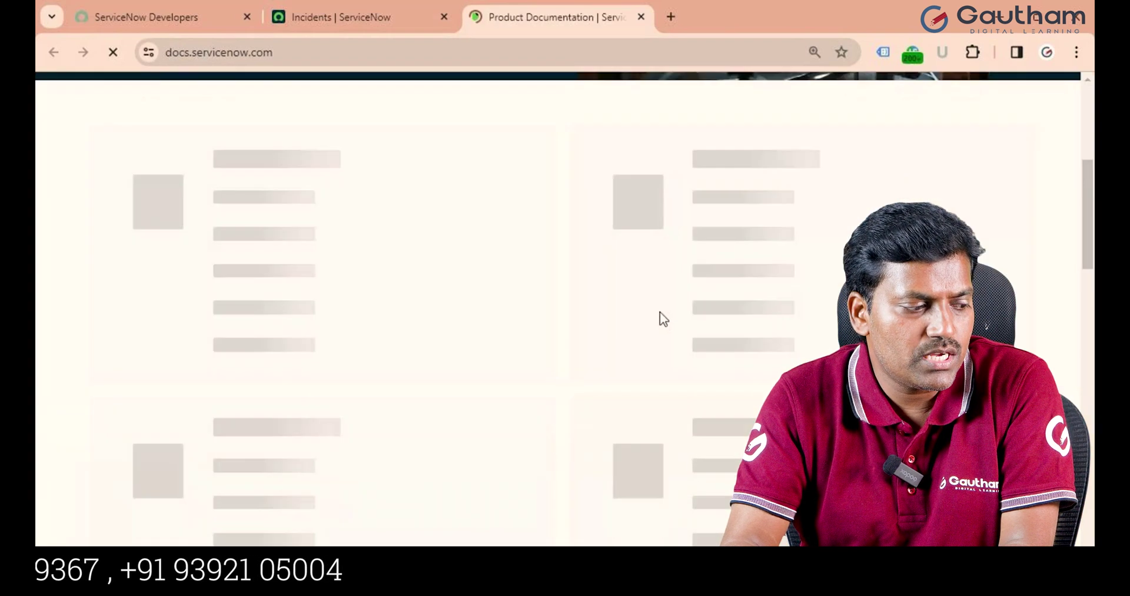
{"action": "scroll", "coordinate": [662, 318], "scroll_direction": "down", "scroll_amount": 5}
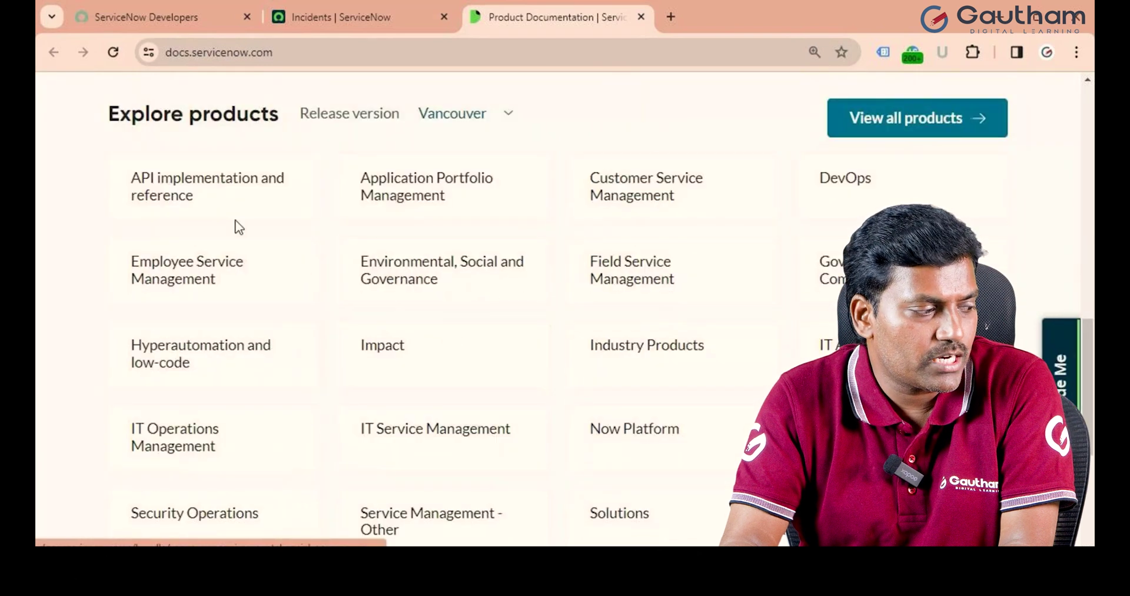
{"action": "scroll", "coordinate": [178, 305], "scroll_direction": "down", "scroll_amount": 1}
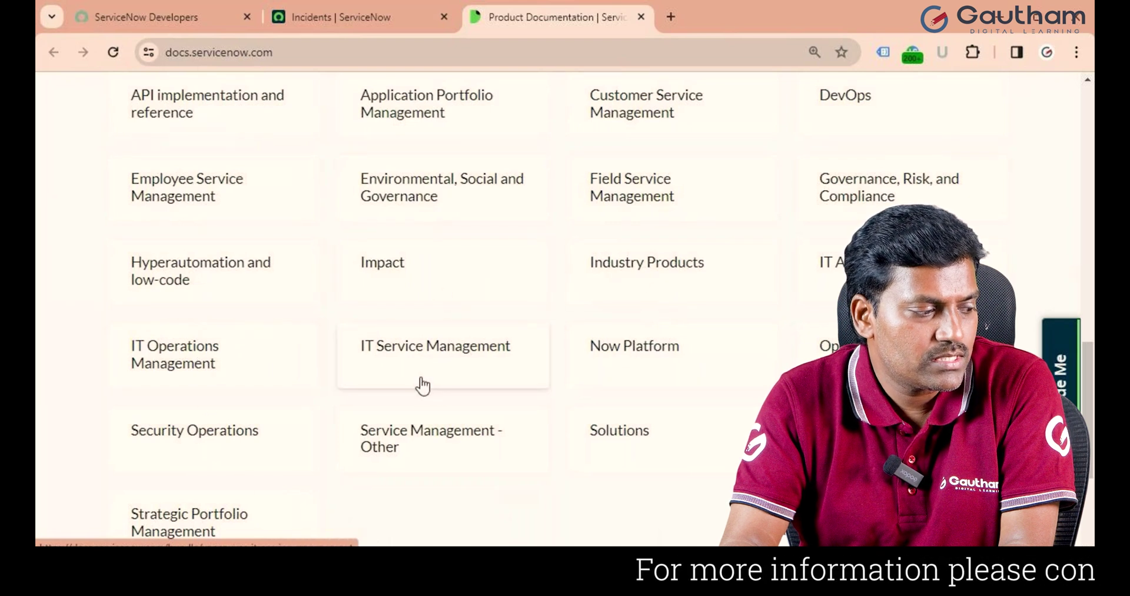
{"action": "scroll", "coordinate": [510, 394], "scroll_direction": "down", "scroll_amount": 1}
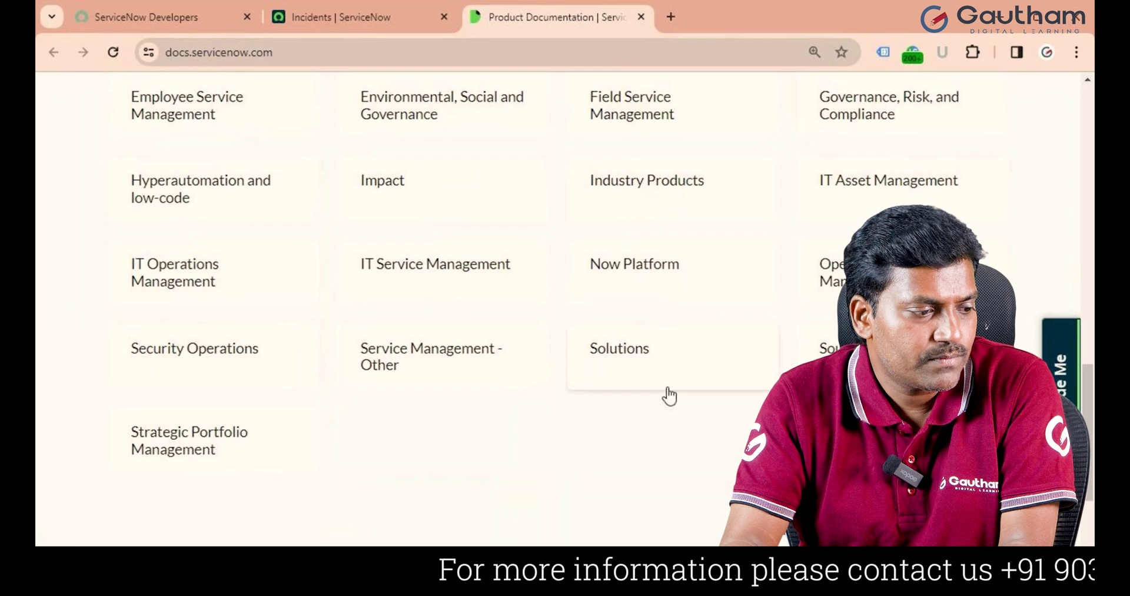
{"action": "scroll", "coordinate": [669, 395], "scroll_direction": "up", "scroll_amount": 10}
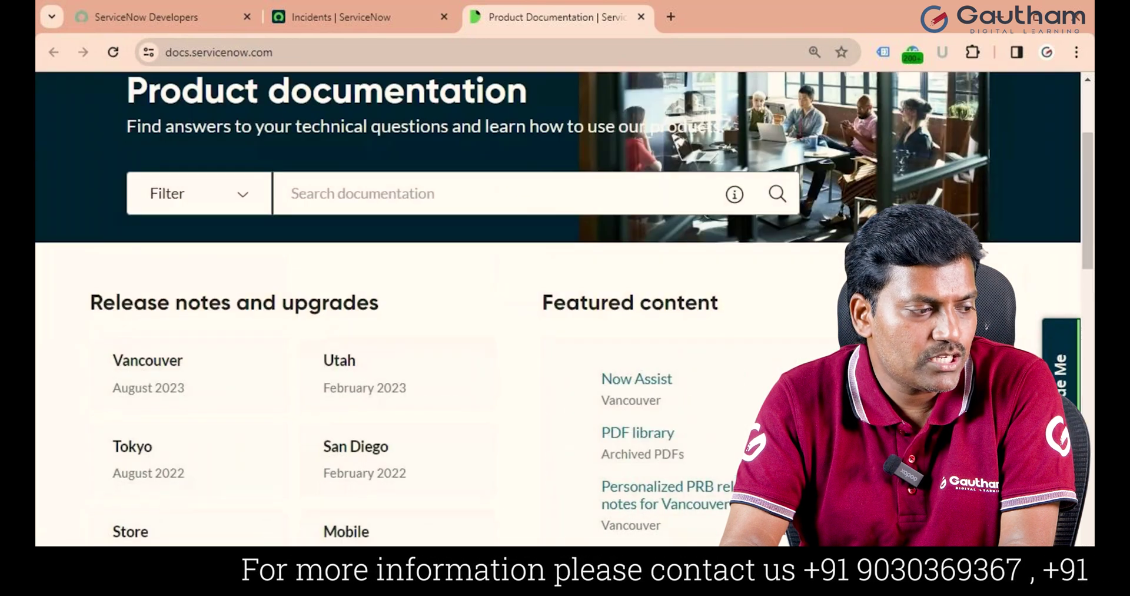
{"action": "scroll", "coordinate": [669, 395], "scroll_direction": "up", "scroll_amount": 3}
{"action": "left_click", "coordinate": [366, 16]}
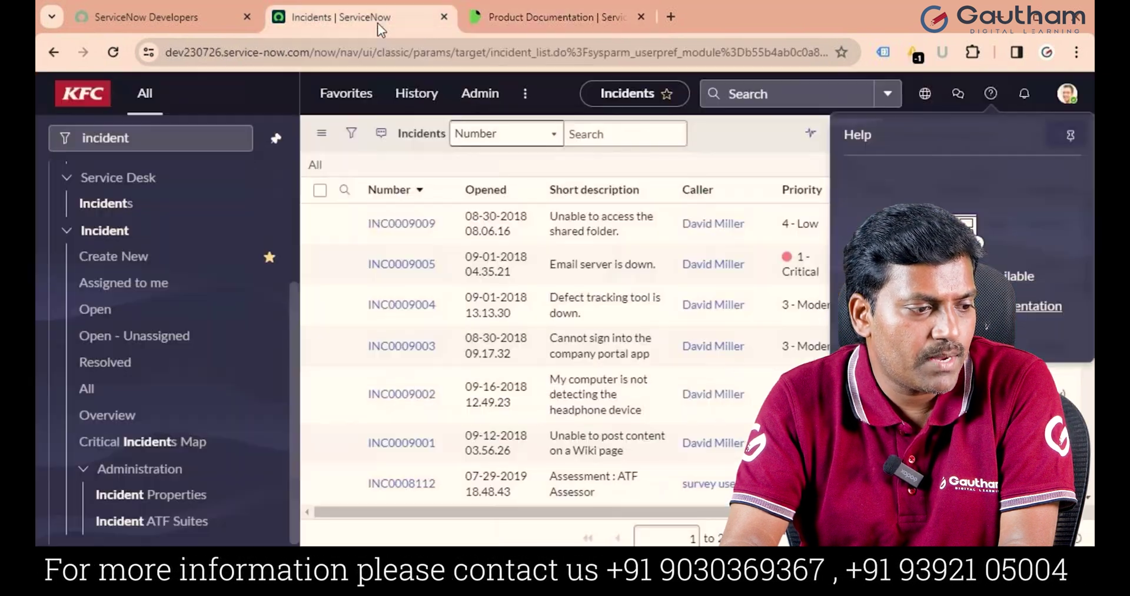
View the Notifications panel, then open the System Administrator's avatar menu.
{"action": "left_click", "coordinate": [1022, 100]}
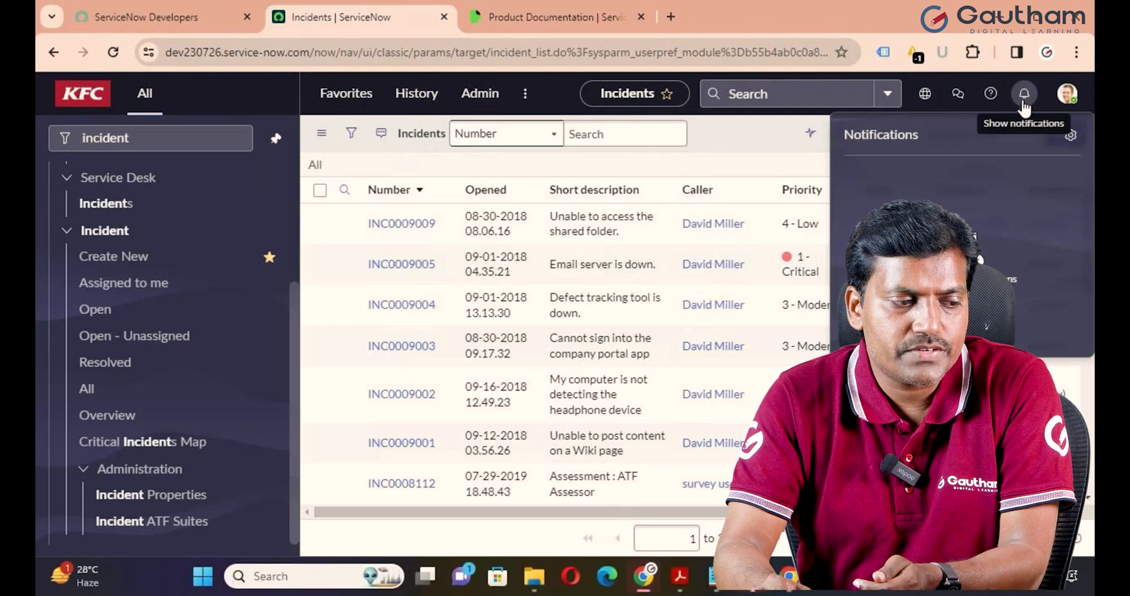
{"action": "left_click", "coordinate": [1066, 95]}
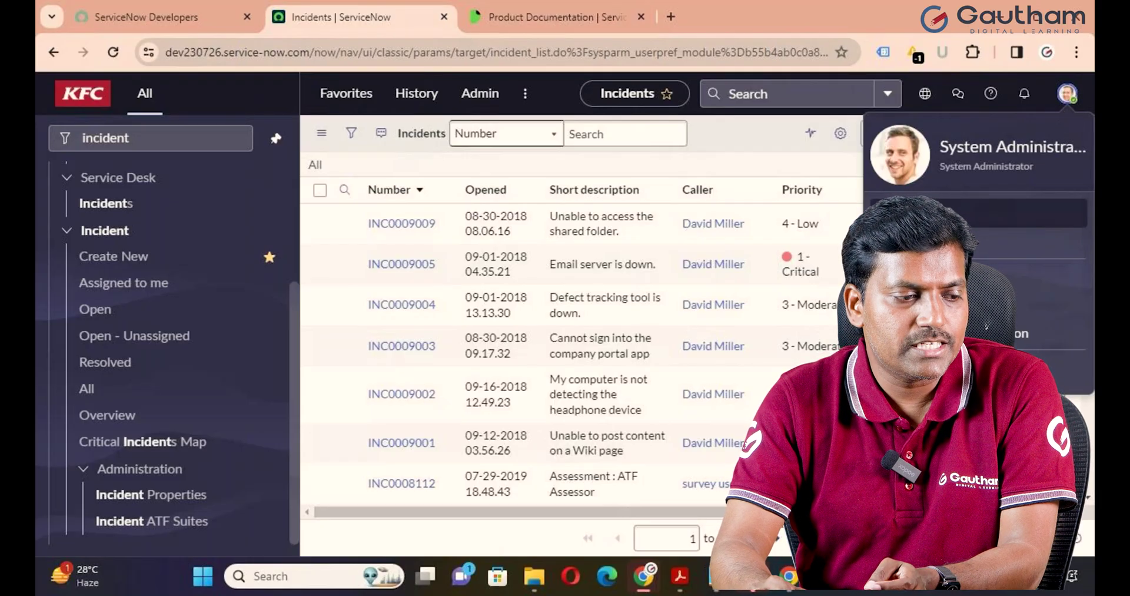
Enter the administrator's mobile phone number on the Profile form and save it with Update.
{"action": "left_click", "coordinate": [909, 214]}
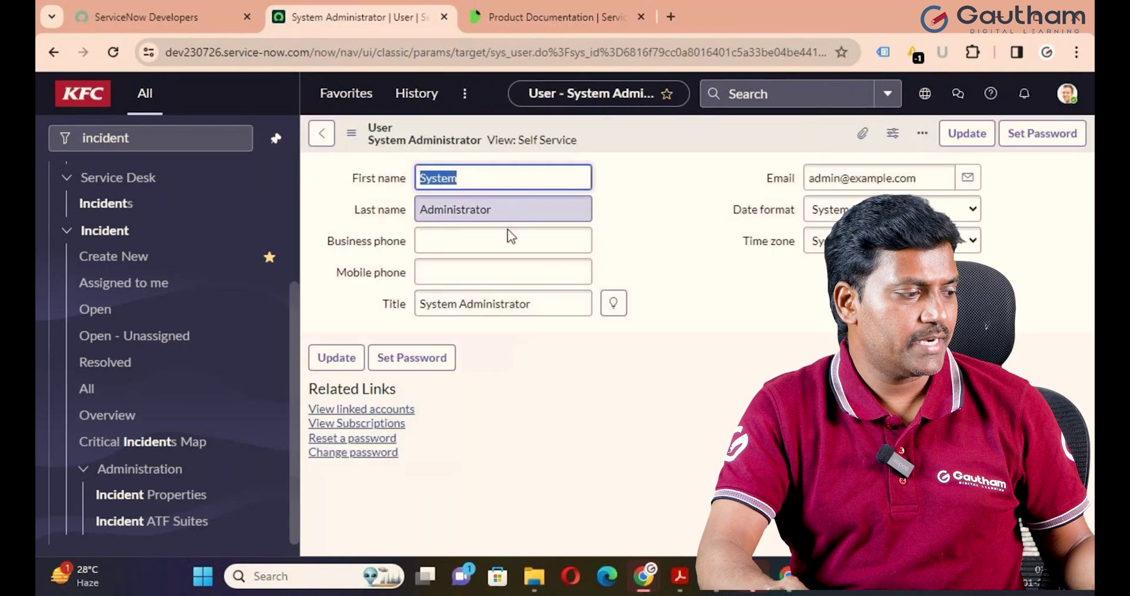
{"action": "left_click", "coordinate": [459, 250]}
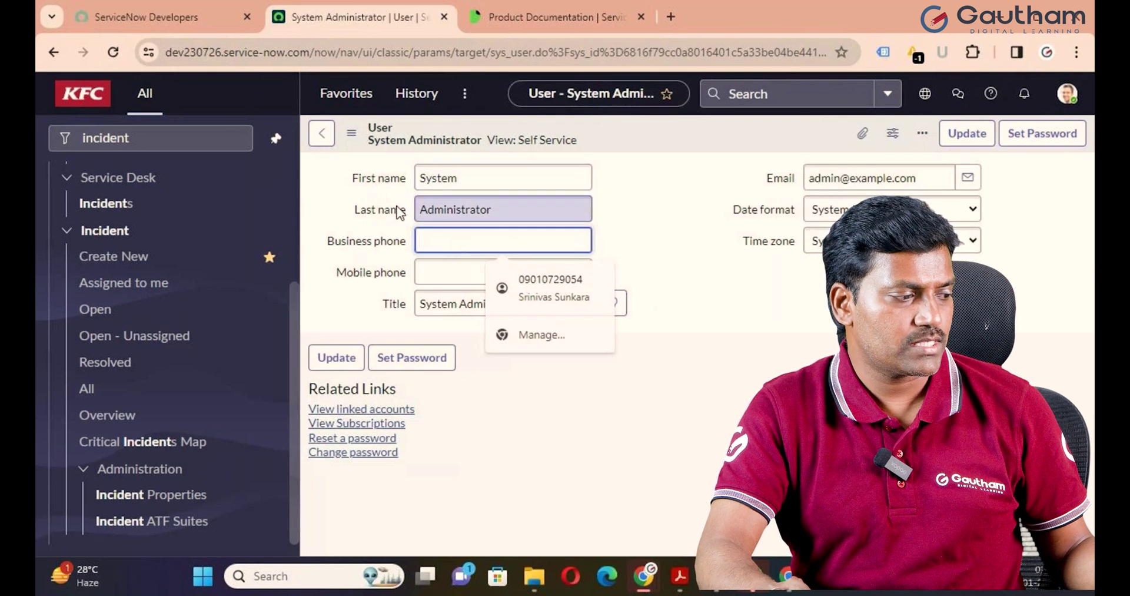
{"action": "left_click", "coordinate": [437, 279]}
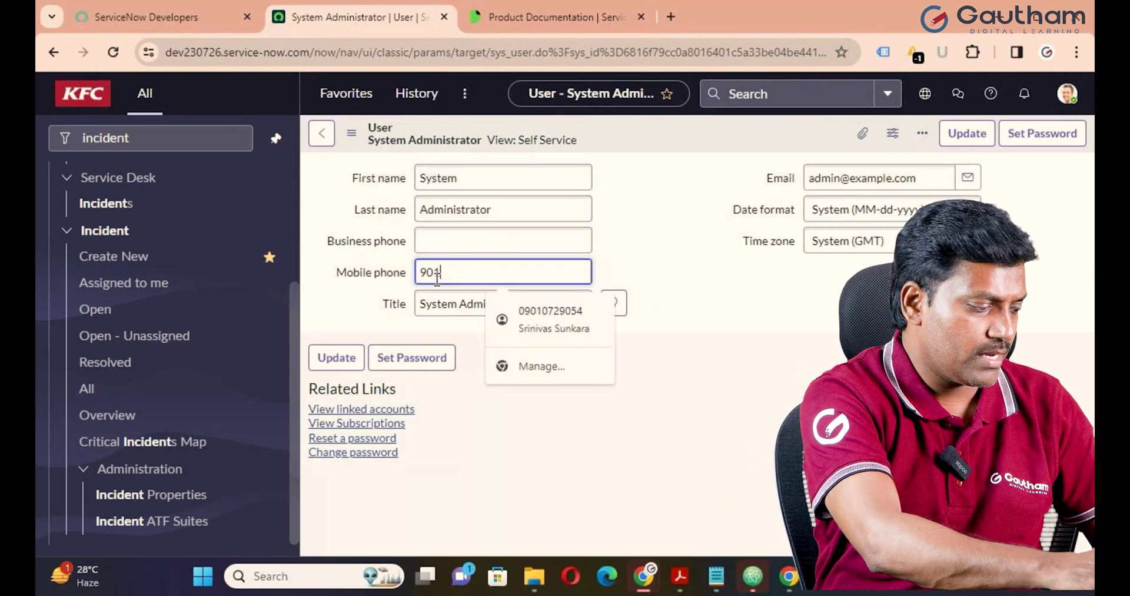
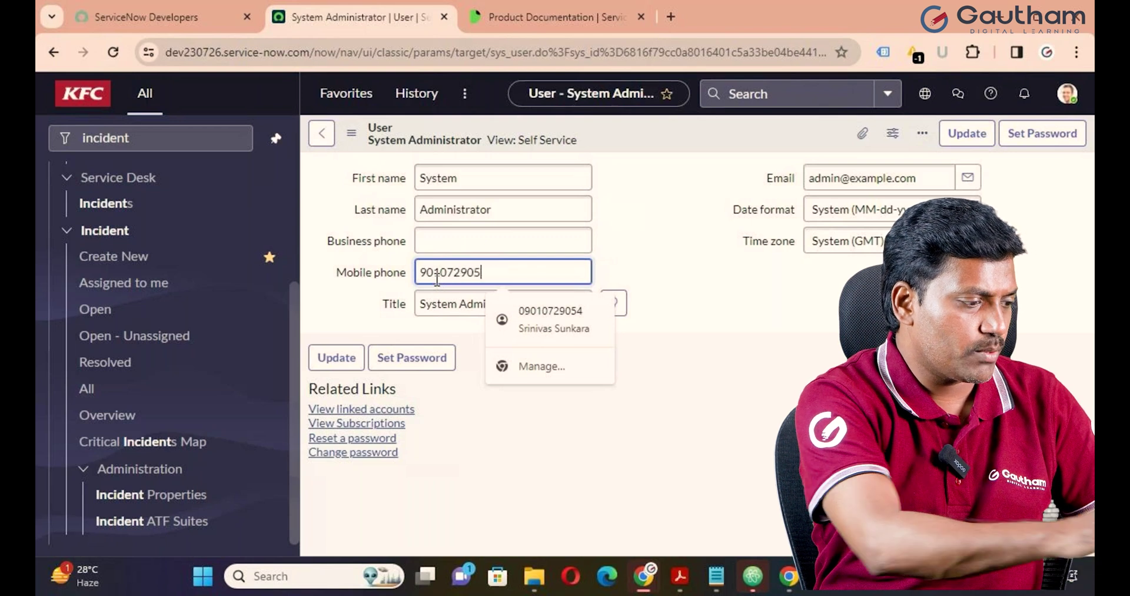
{"action": "left_click", "coordinate": [756, 356]}
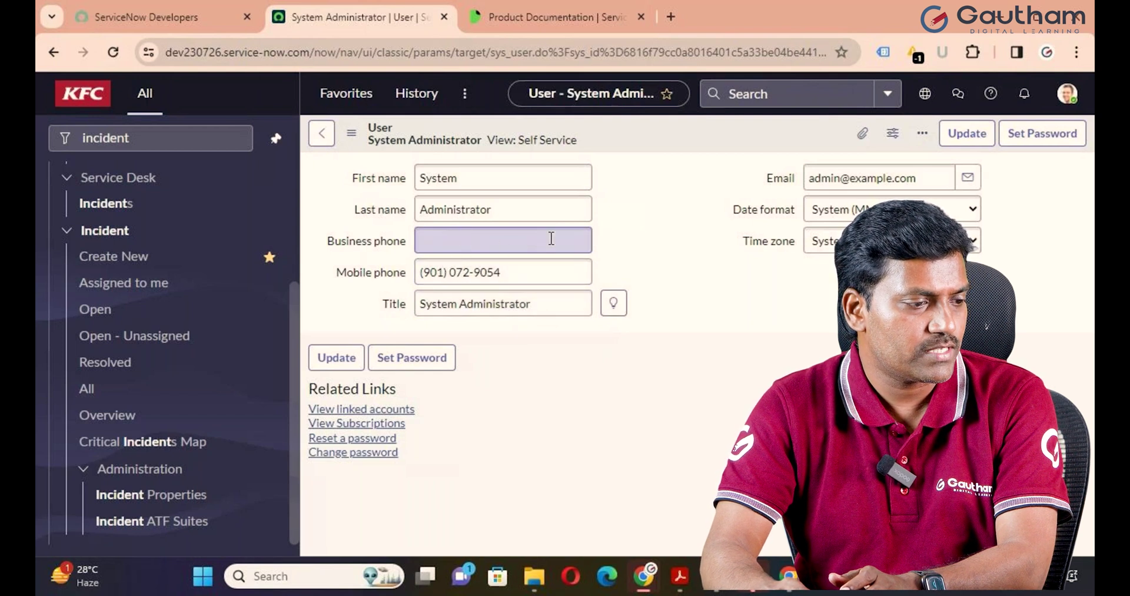
{"action": "left_click", "coordinate": [969, 134]}
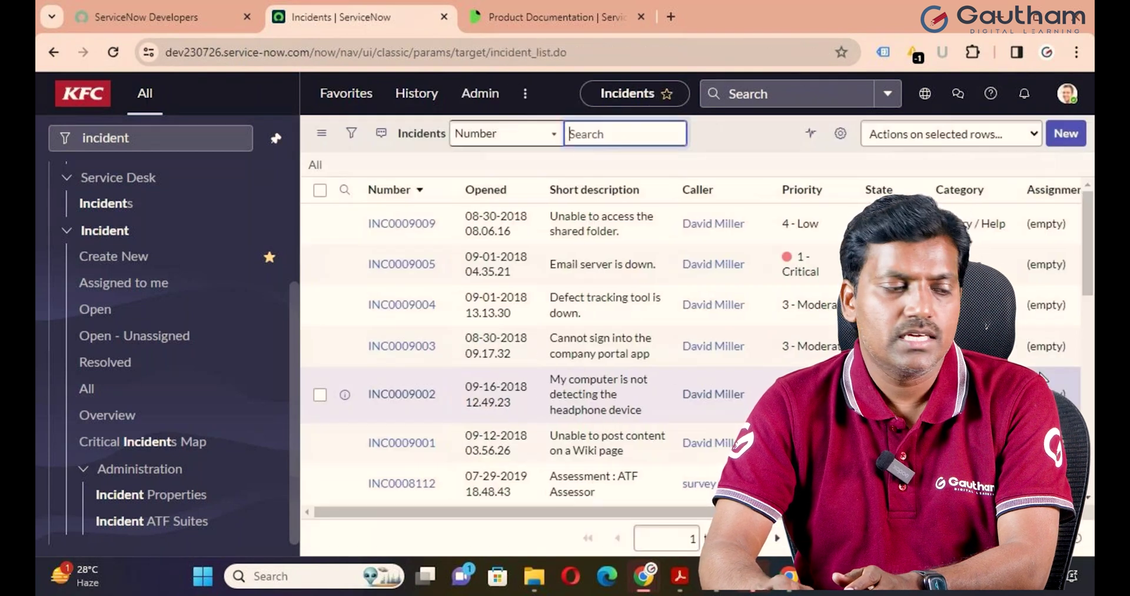
{"action": "left_click", "coordinate": [1066, 97]}
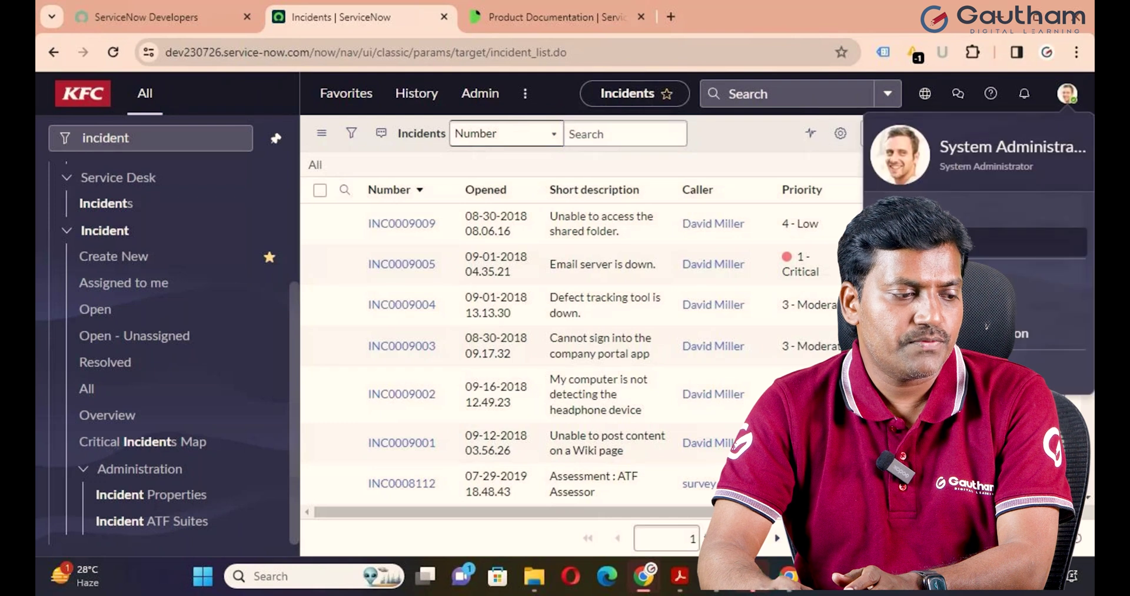
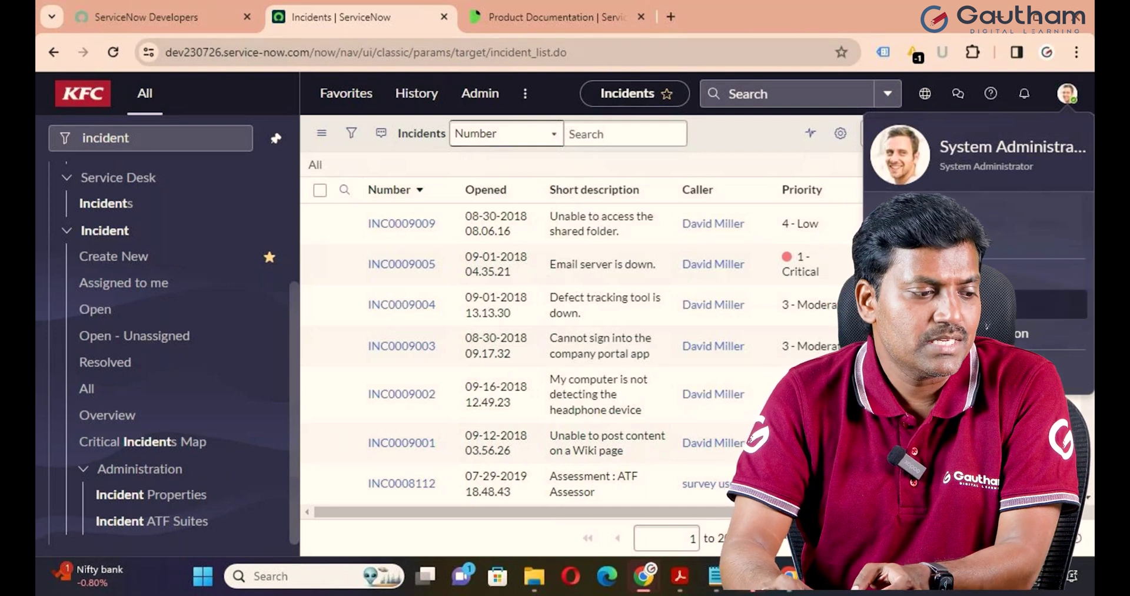
Impersonate the demo user from the Impersonate user dialog.
{"action": "left_click", "coordinate": [1027, 273]}
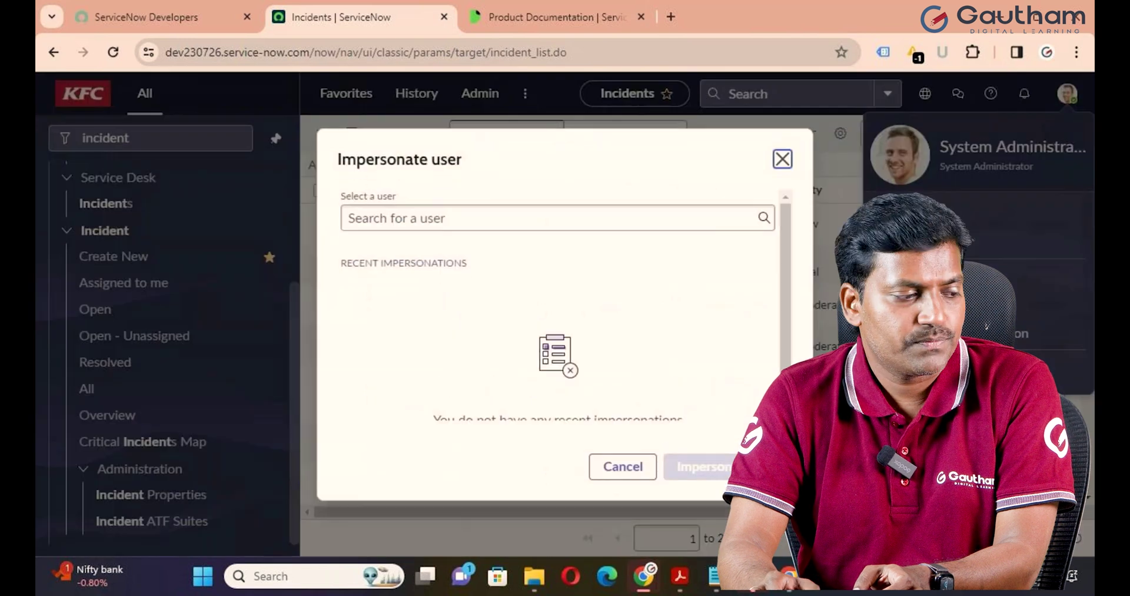
{"action": "left_click", "coordinate": [556, 217]}
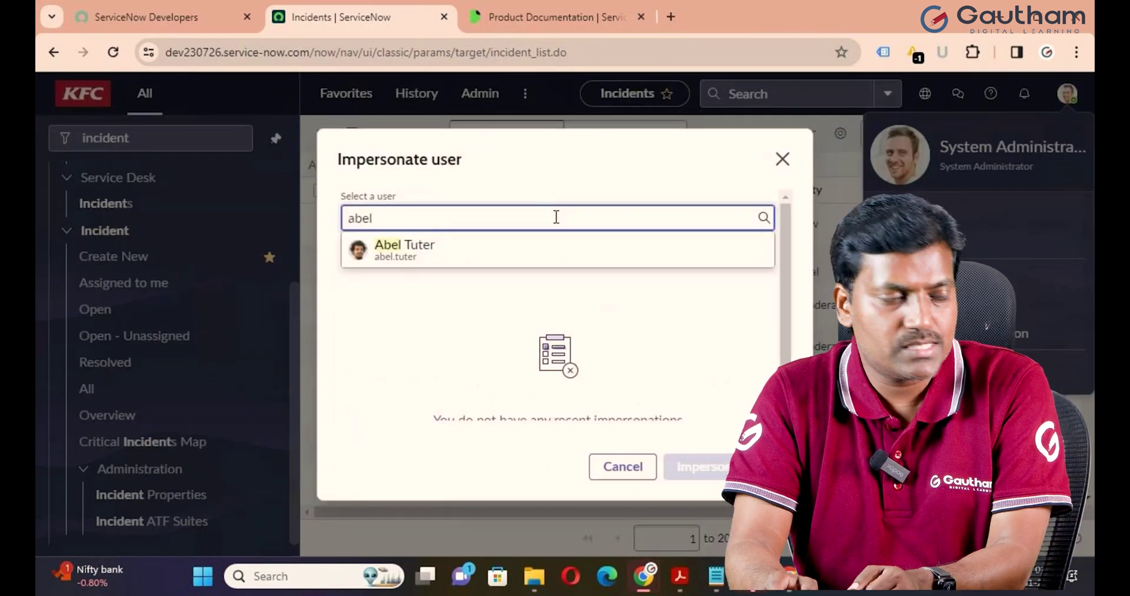
{"action": "left_click", "coordinate": [405, 249]}
{"action": "left_click", "coordinate": [696, 476]}
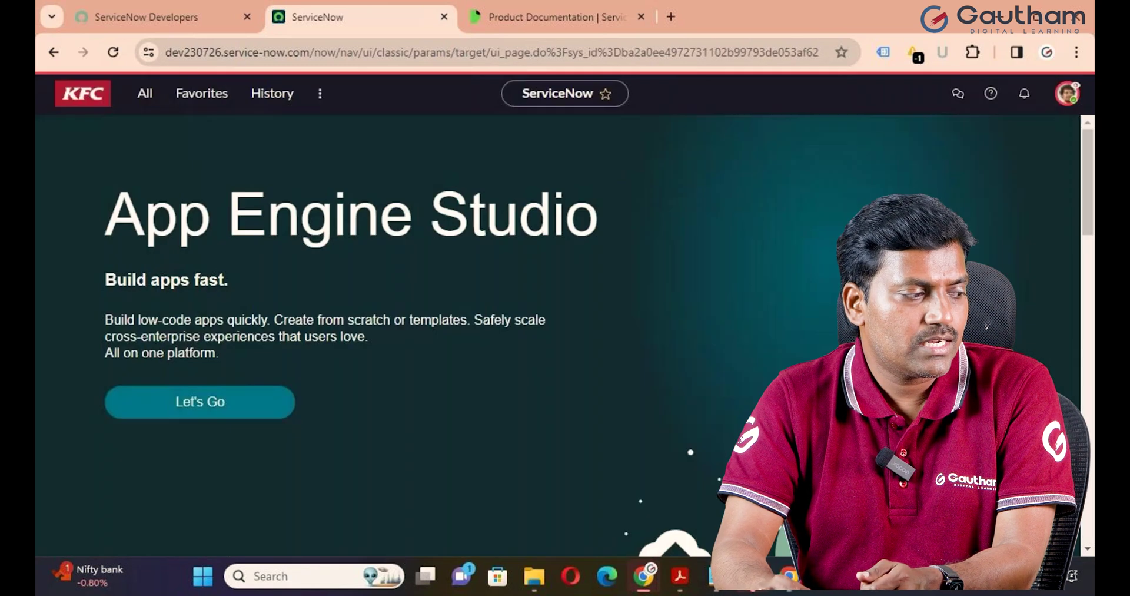
Pin the All navigator open and star Self-Service to favorite it with all its modules.
{"action": "left_click", "coordinate": [144, 93]}
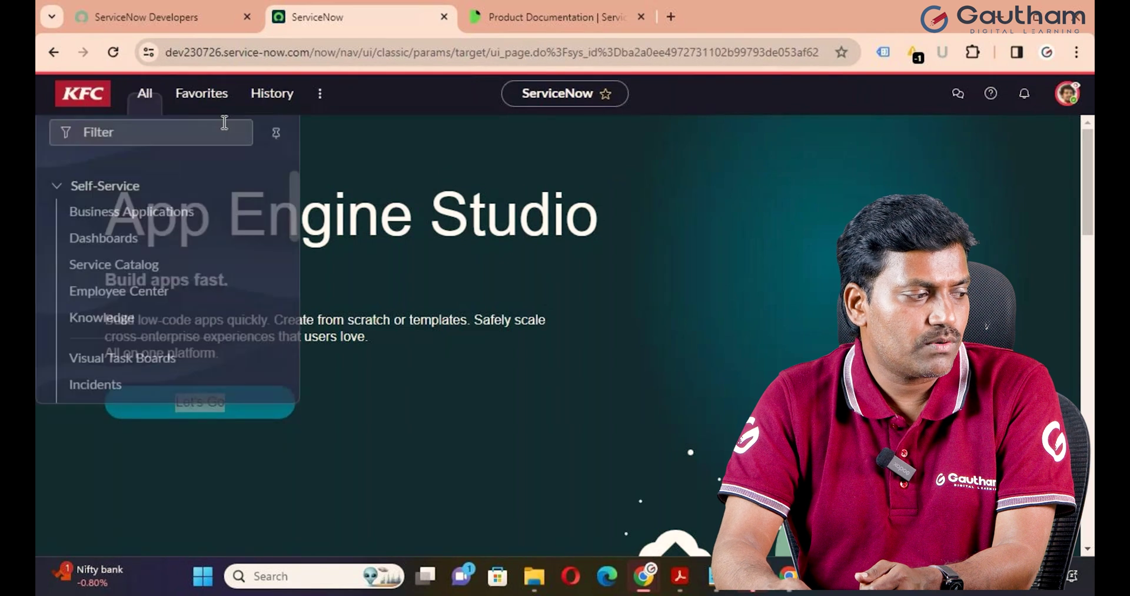
{"action": "left_click", "coordinate": [275, 139]}
{"action": "left_click", "coordinate": [56, 176]}
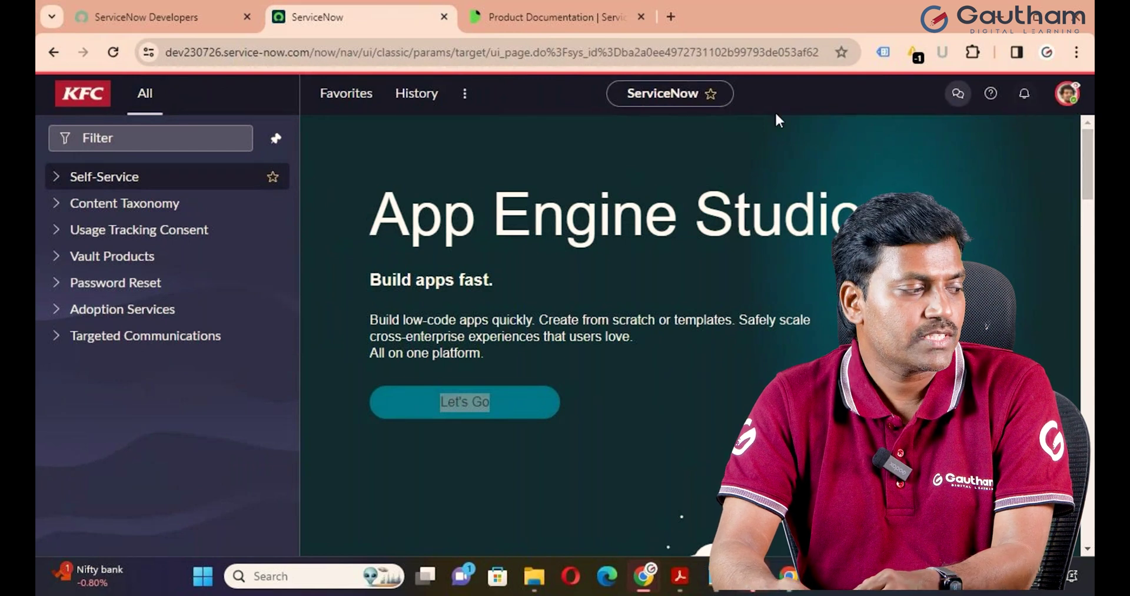
{"action": "left_click", "coordinate": [58, 180]}
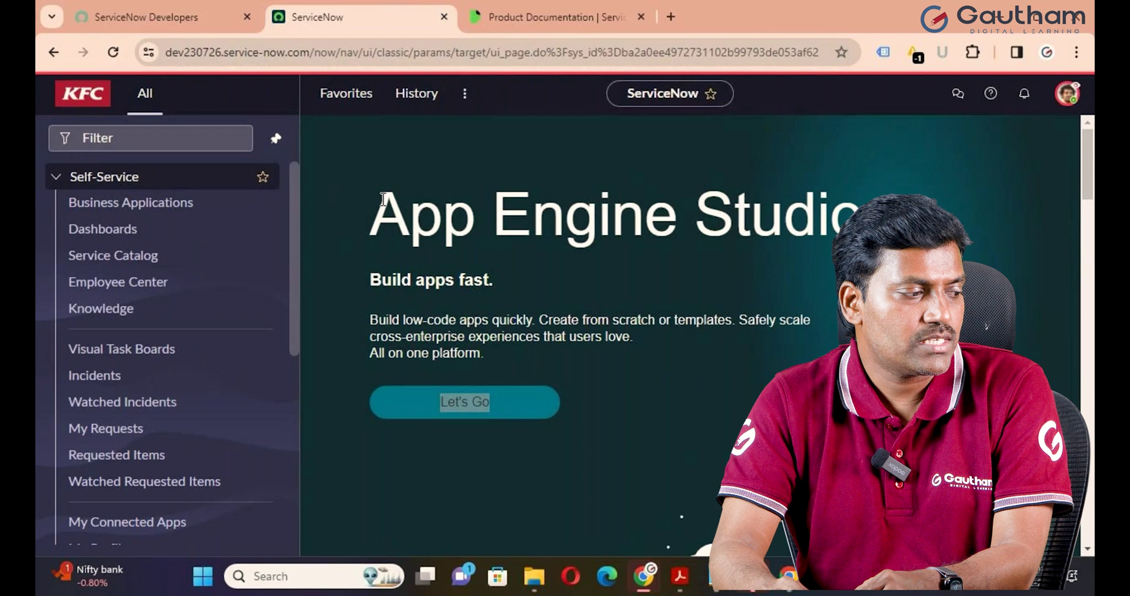
{"action": "left_click", "coordinate": [268, 179]}
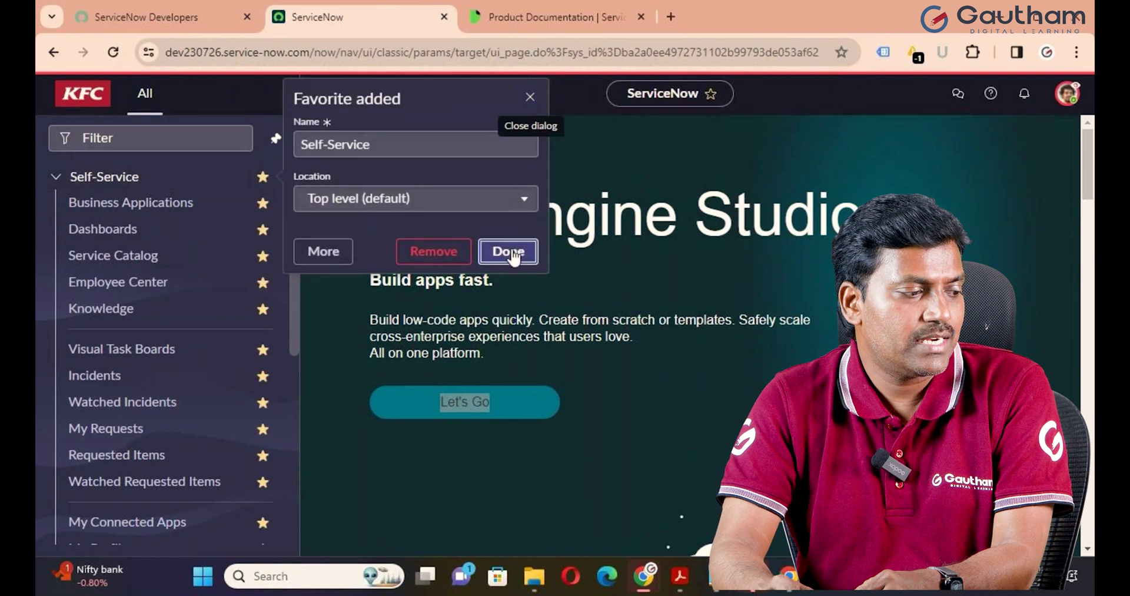
{"action": "left_click", "coordinate": [508, 250]}
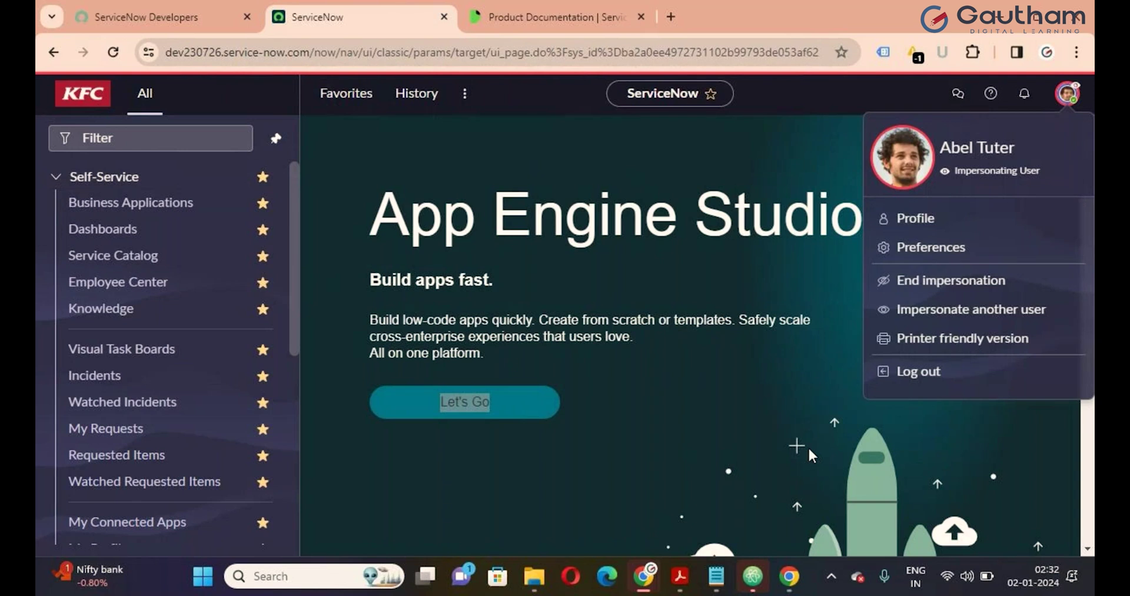
End the impersonation to return to the System Administrator session.
{"action": "left_click", "coordinate": [930, 281]}
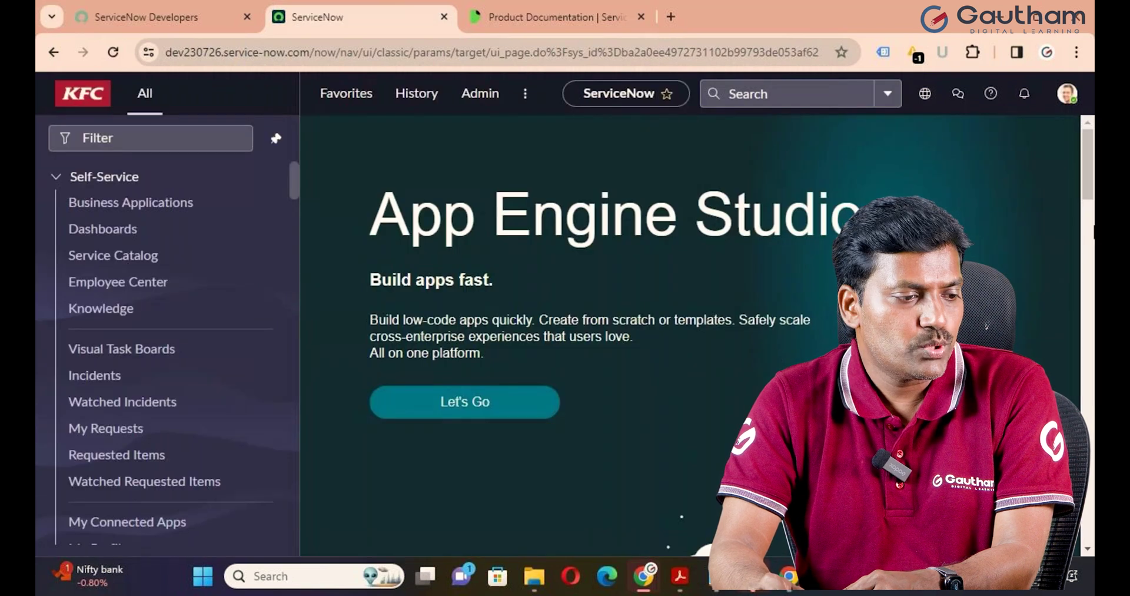
{"action": "left_click", "coordinate": [1068, 94]}
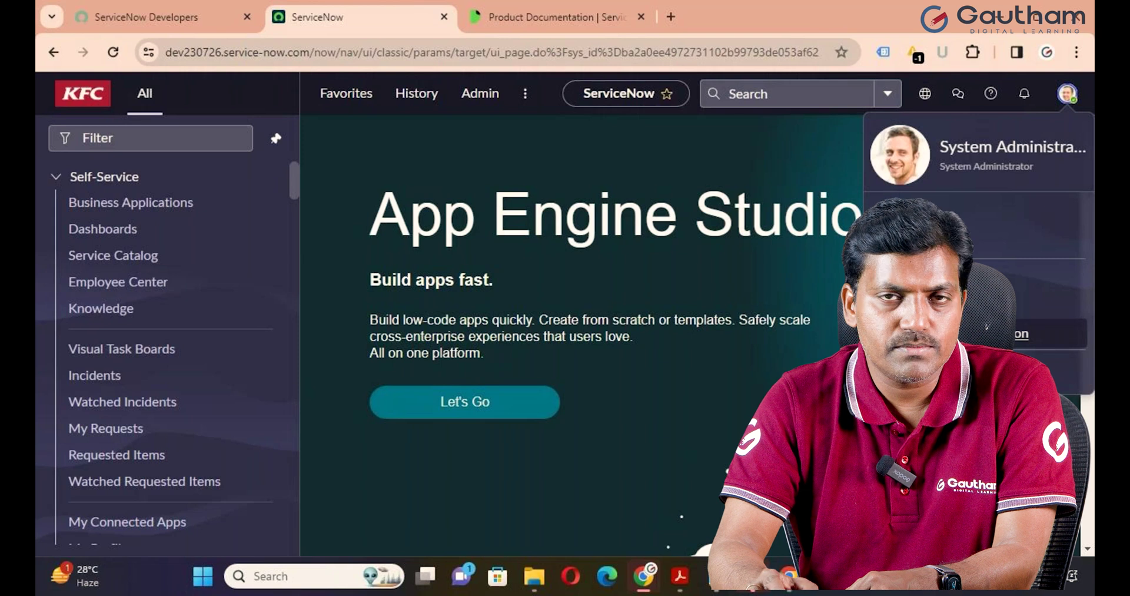
Filter the navigator for 'incident', open INC0009005 from Incident > All, and view it printer-friendly.
{"action": "left_click", "coordinate": [135, 138]}
{"action": "type", "text": "inc"}
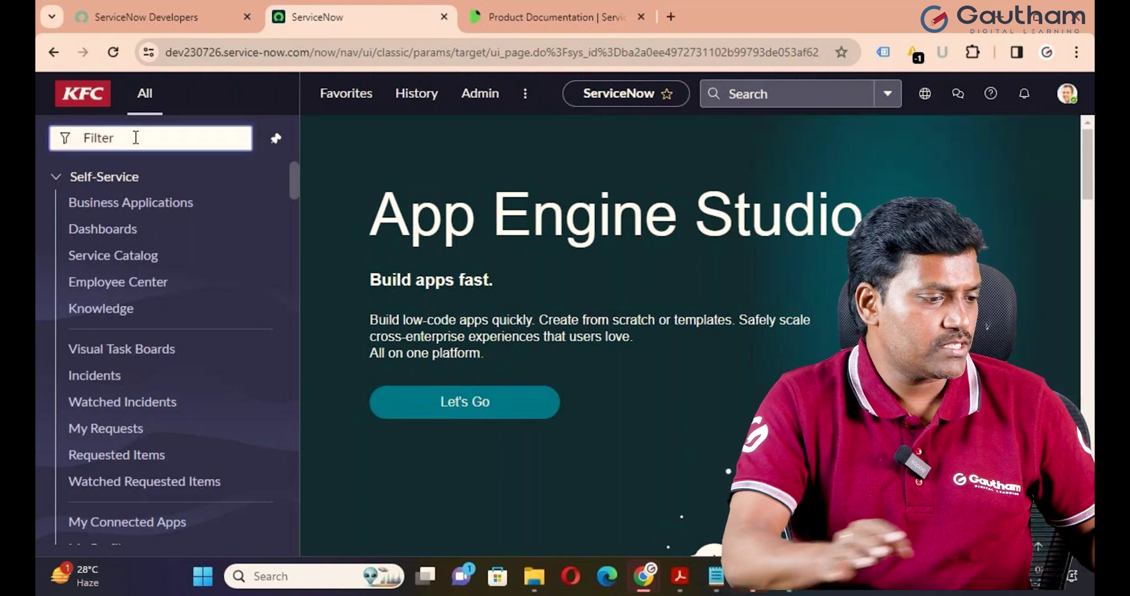
{"action": "type", "text": "ident"}
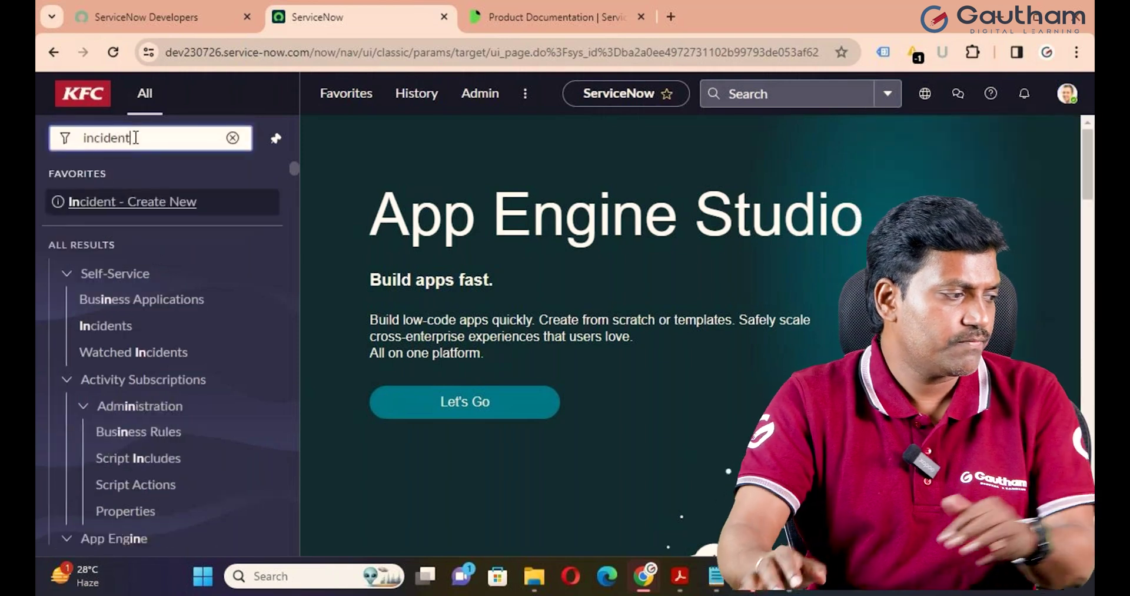
{"action": "scroll", "coordinate": [145, 318], "scroll_direction": "down", "scroll_amount": 2}
{"action": "left_click", "coordinate": [134, 484]}
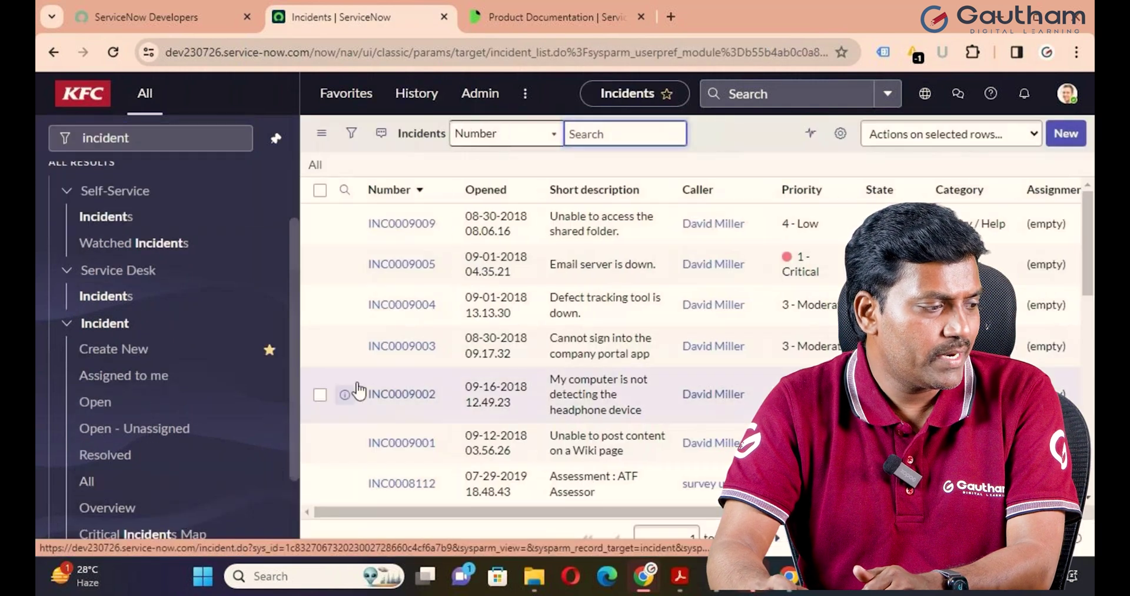
{"action": "left_click", "coordinate": [403, 262]}
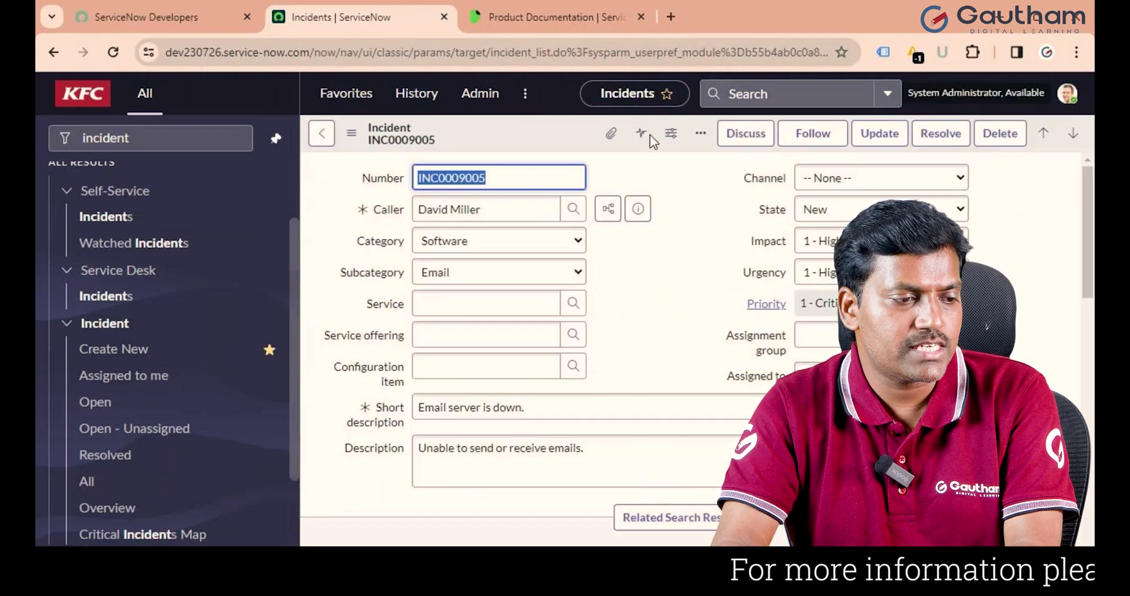
{"action": "left_click", "coordinate": [1069, 100]}
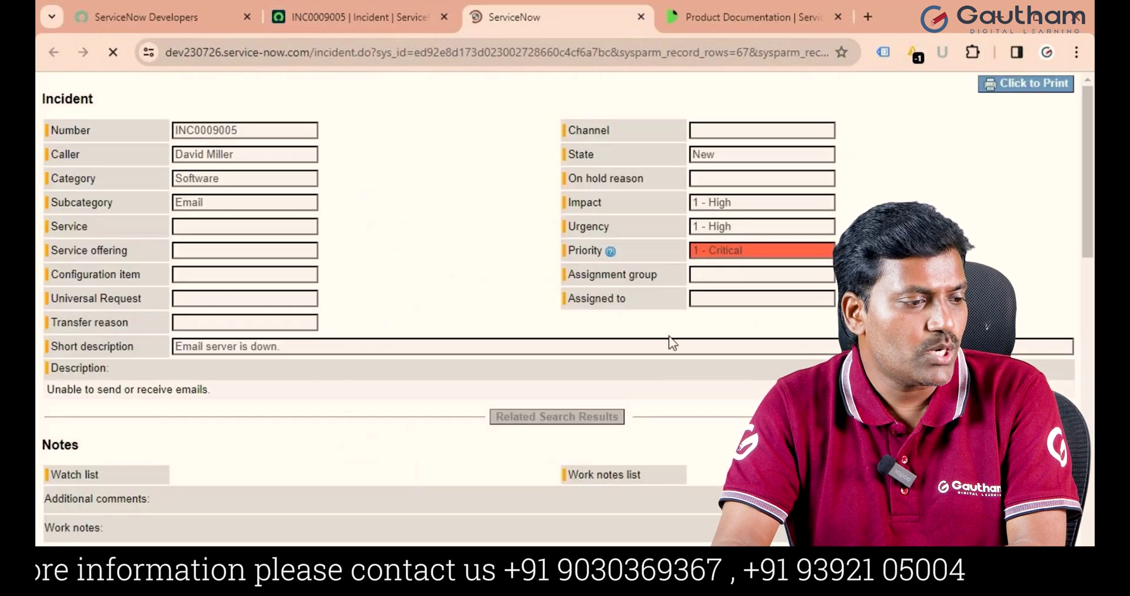
Back on the incident tab, open a new incident form (INC0010001) via Incident > Create New.
{"action": "left_click", "coordinate": [379, 20]}
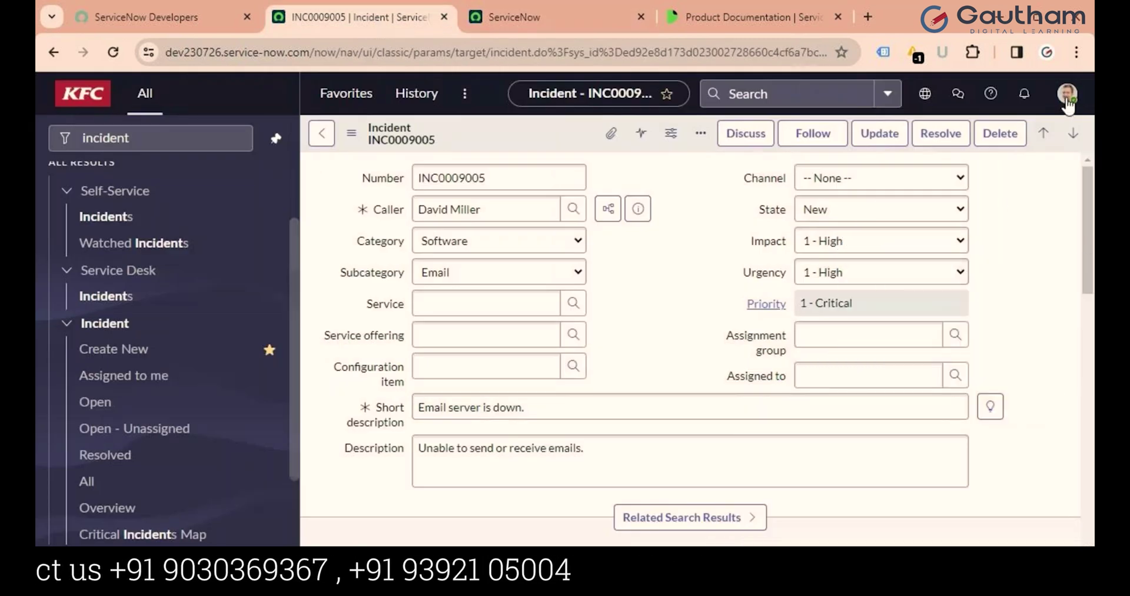
{"action": "left_click", "coordinate": [1067, 93]}
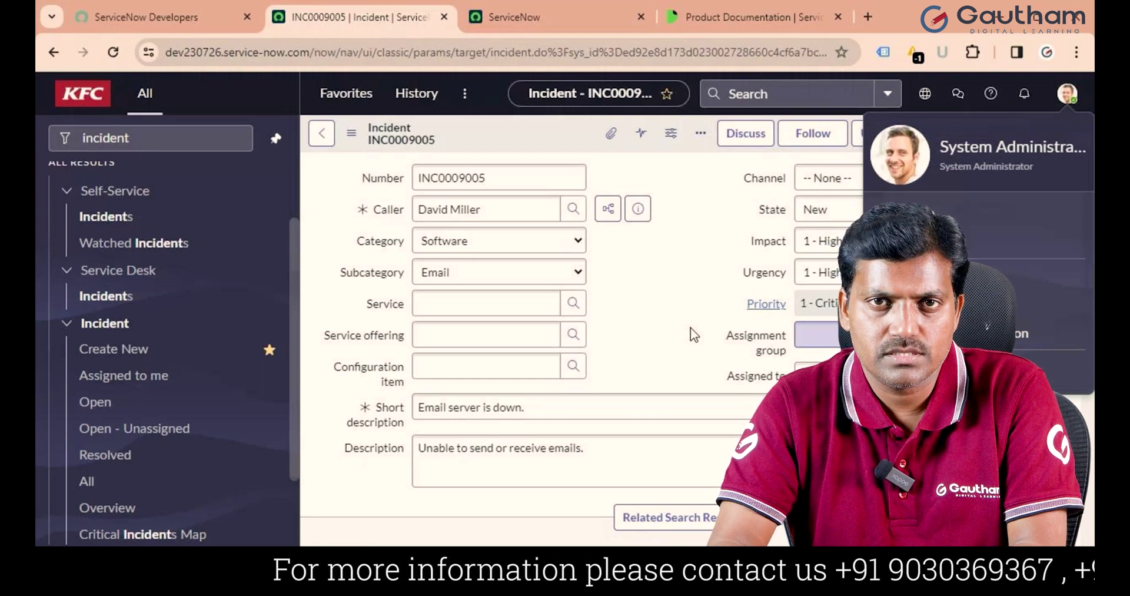
{"action": "left_click", "coordinate": [583, 462]}
{"action": "left_click", "coordinate": [684, 331]}
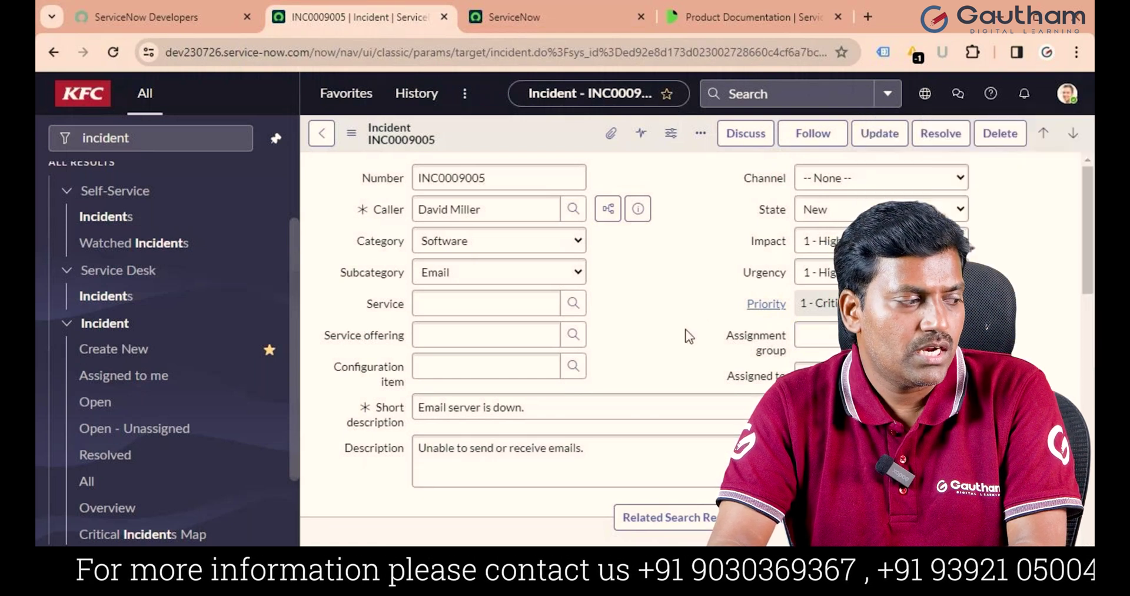
{"action": "left_click", "coordinate": [176, 141]}
{"action": "left_click_drag", "start_coordinate": [189, 131], "coordinate": [35, 136]}
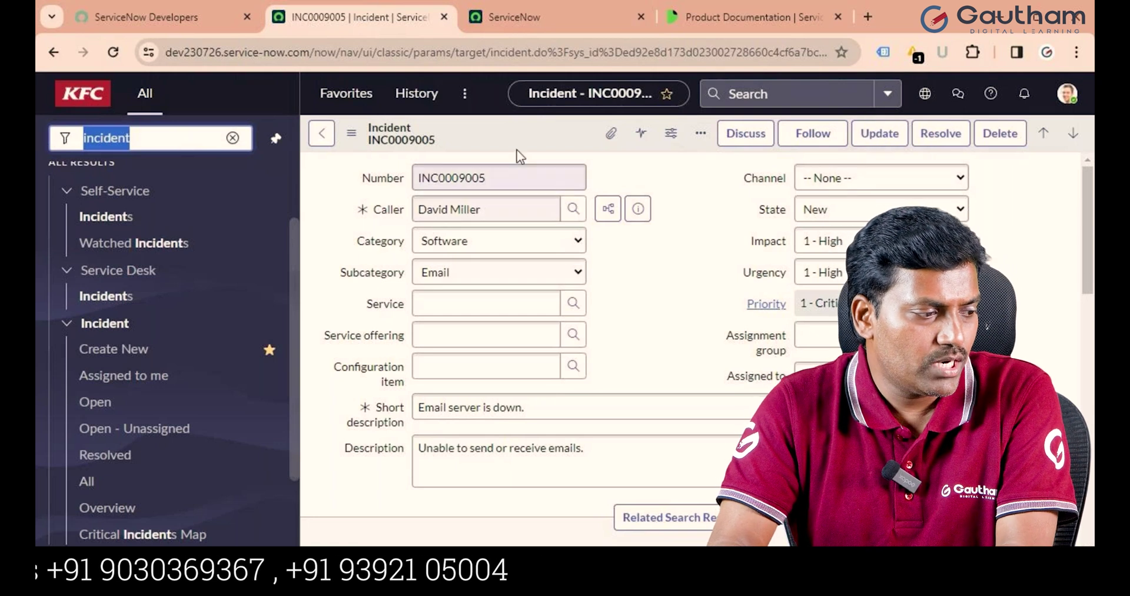
{"action": "left_click", "coordinate": [109, 351]}
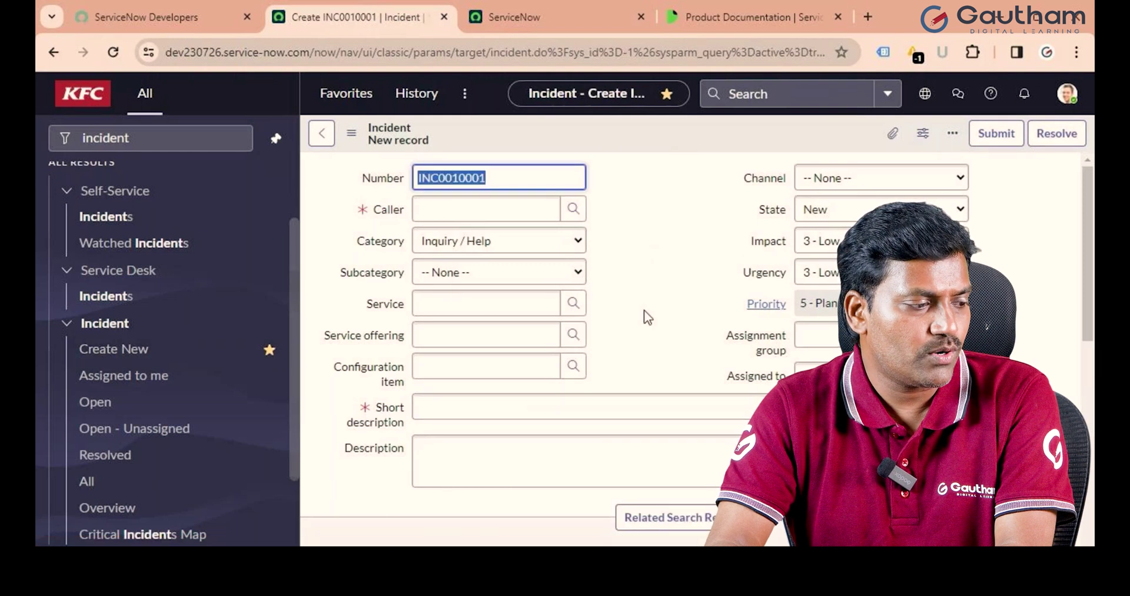
Show the Incident lists Assigned to me, Open, and finally All.
{"action": "left_click", "coordinate": [128, 379]}
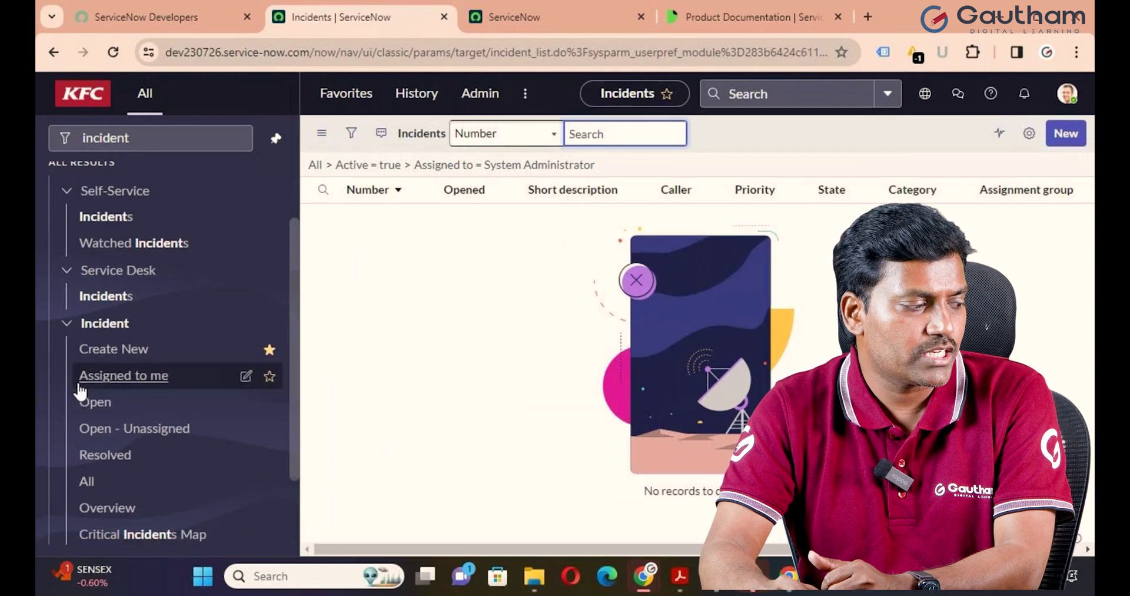
{"action": "left_click", "coordinate": [88, 402]}
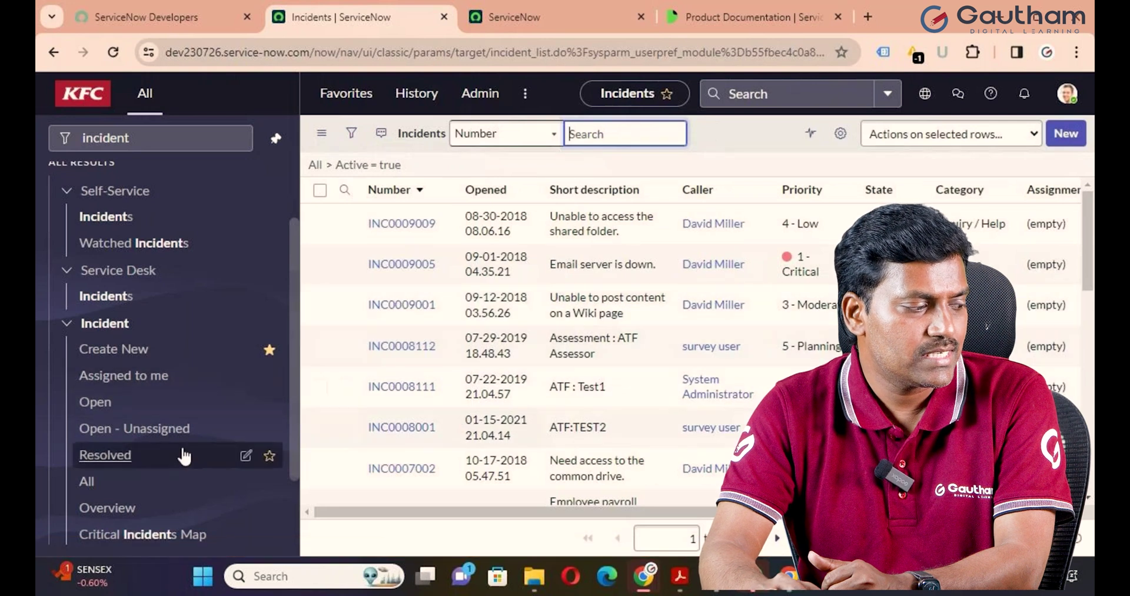
{"action": "left_click", "coordinate": [101, 479]}
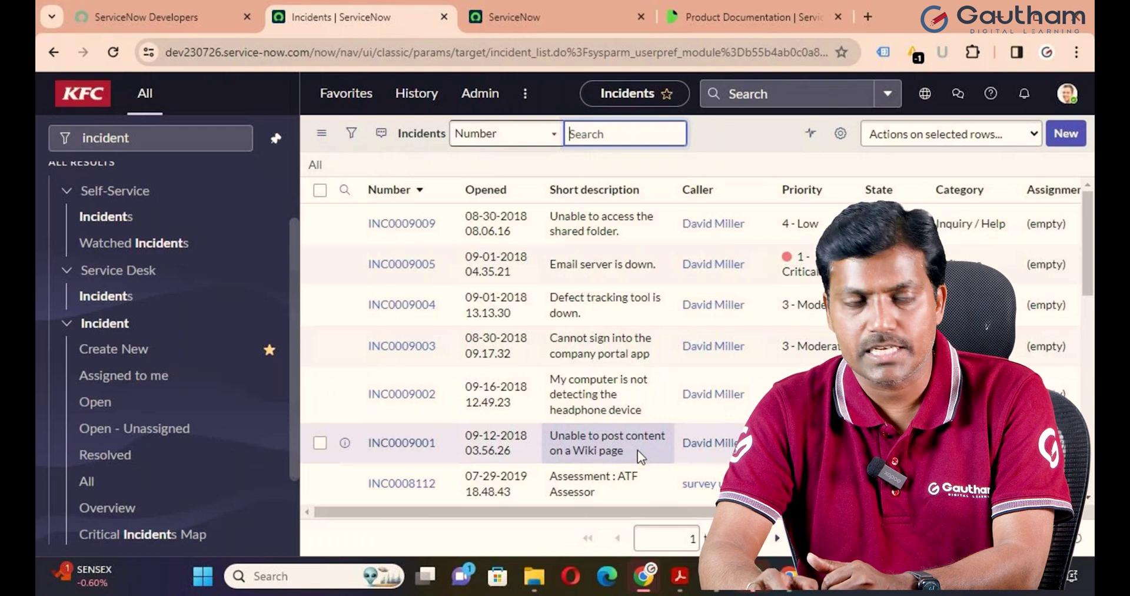
{"action": "scroll", "coordinate": [176, 435], "scroll_direction": "down", "scroll_amount": 2}
{"action": "scroll", "coordinate": [88, 295], "scroll_direction": "up", "scroll_amount": 4}
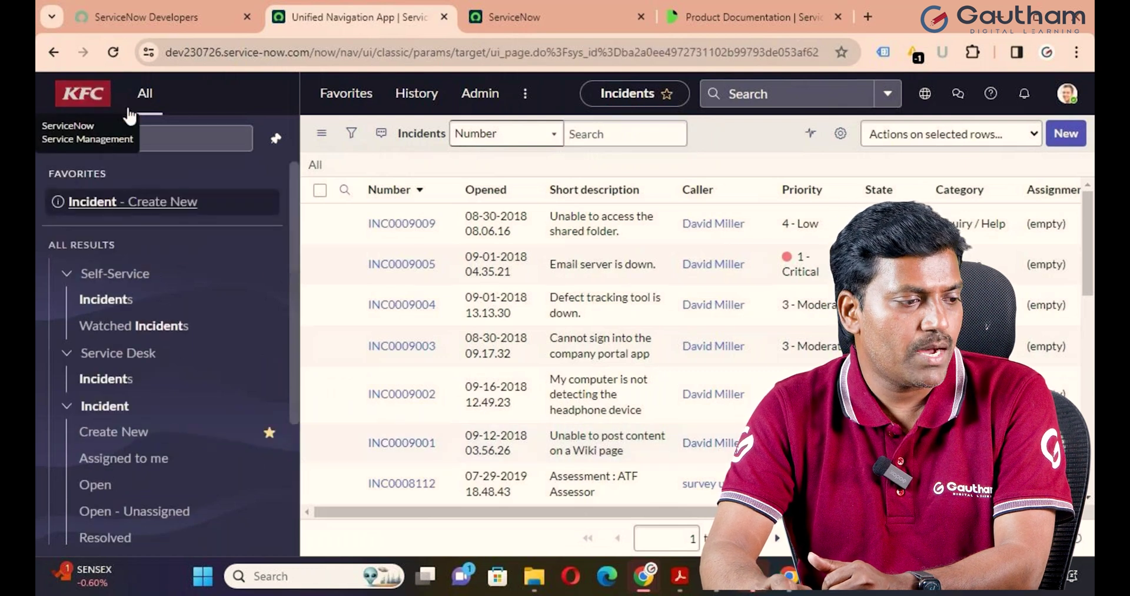